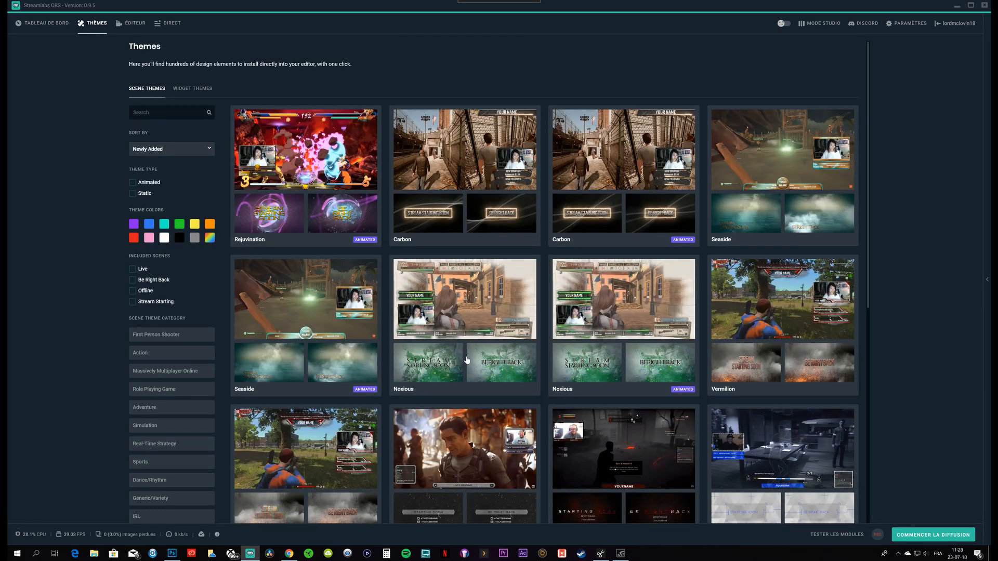
Search the scene themes for "overwatch" and install the non-animated Weaved Web overlay
scroll(508, 382, "down", 5)
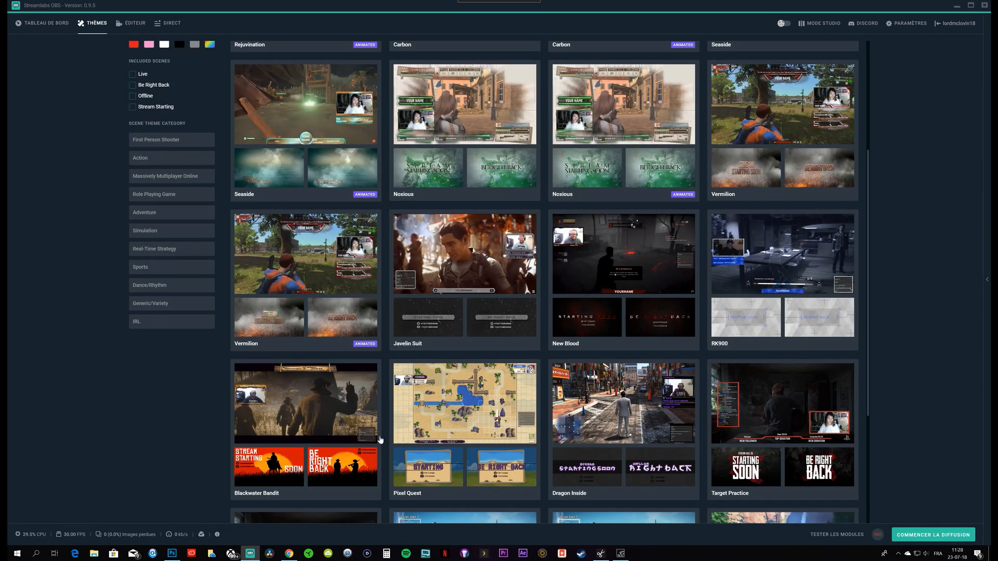
scroll(358, 416, "up", 3)
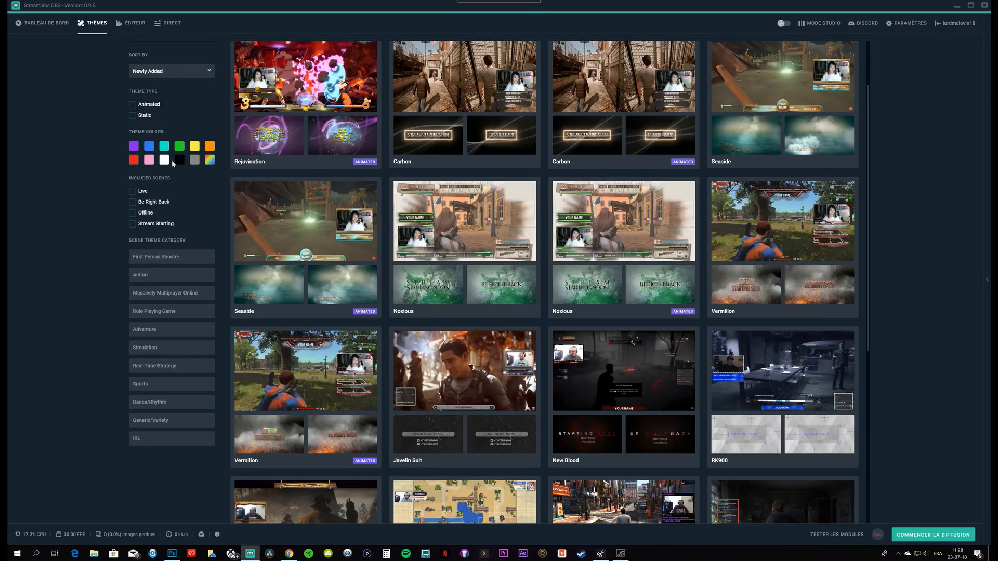
scroll(173, 164, "up", 2)
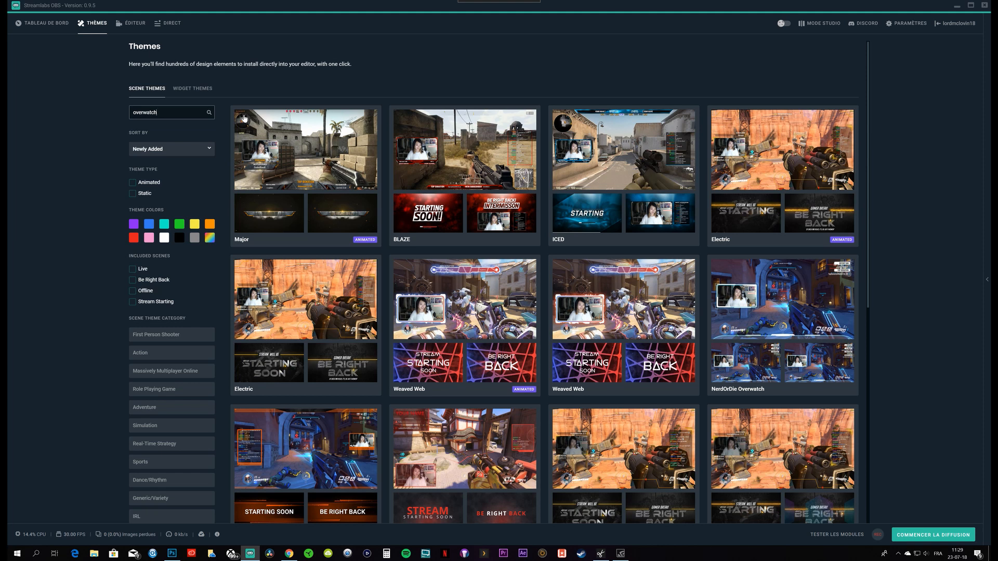
scroll(579, 303, "down", 2)
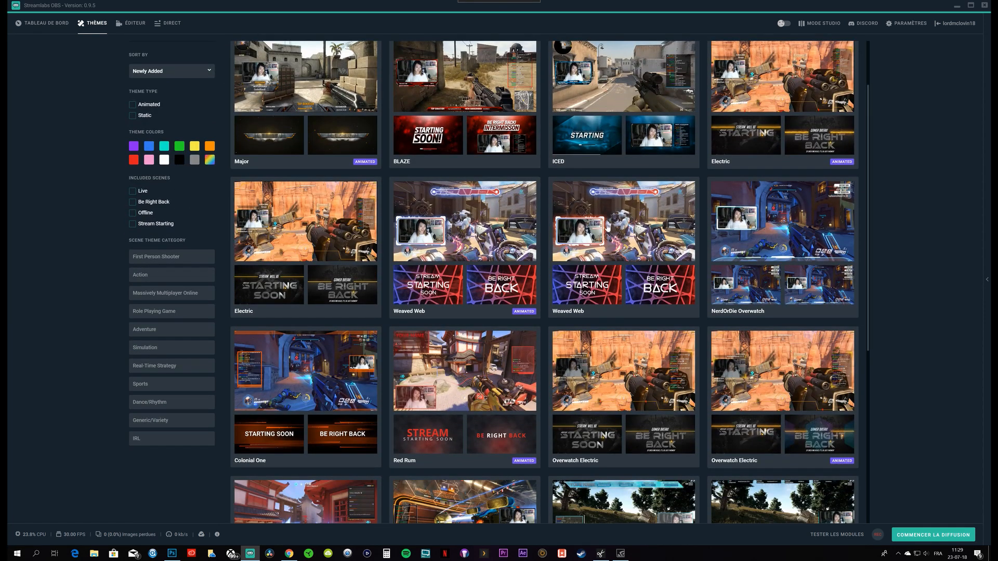
left_click(606, 224)
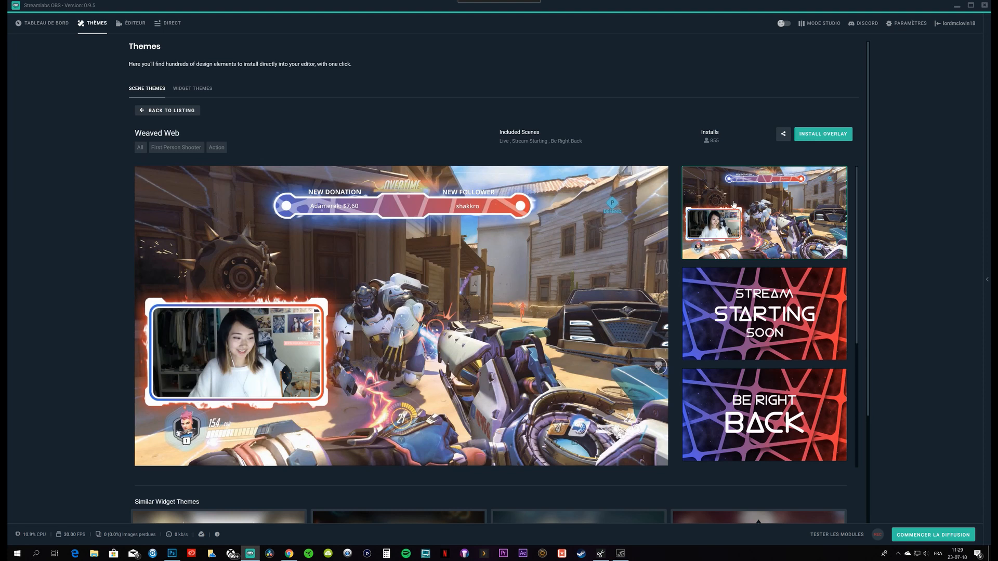
left_click(817, 135)
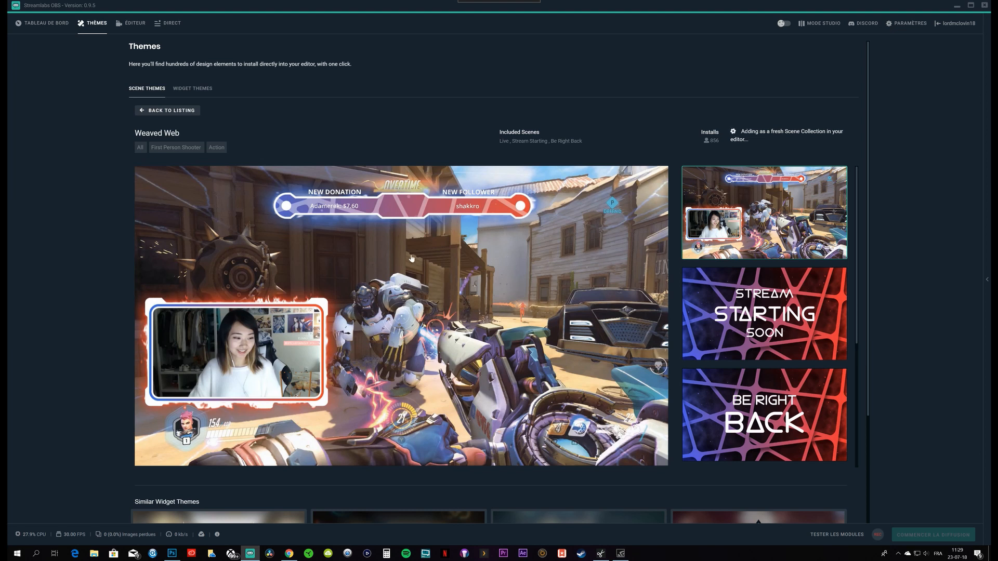
scroll(343, 386, "down", 3)
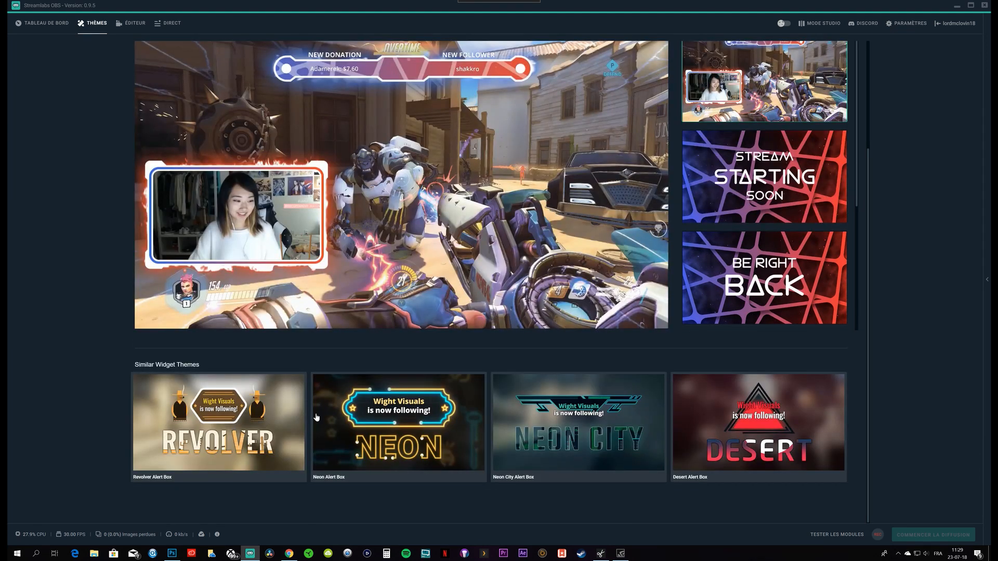
scroll(627, 421, "up", 3)
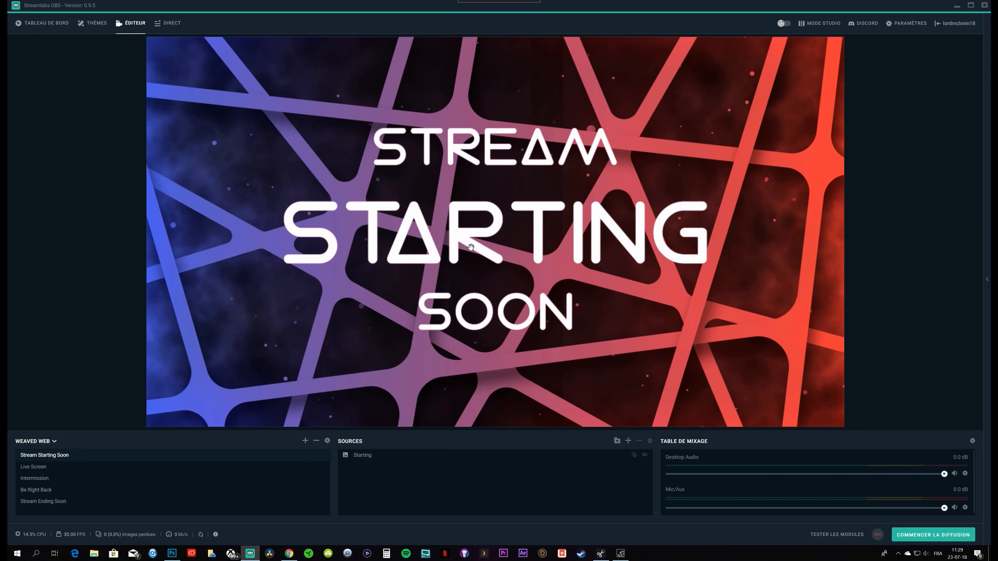
Delete the "Background (Delete me)" source from the Live Screen scene and confirm its removal
left_click(36, 467)
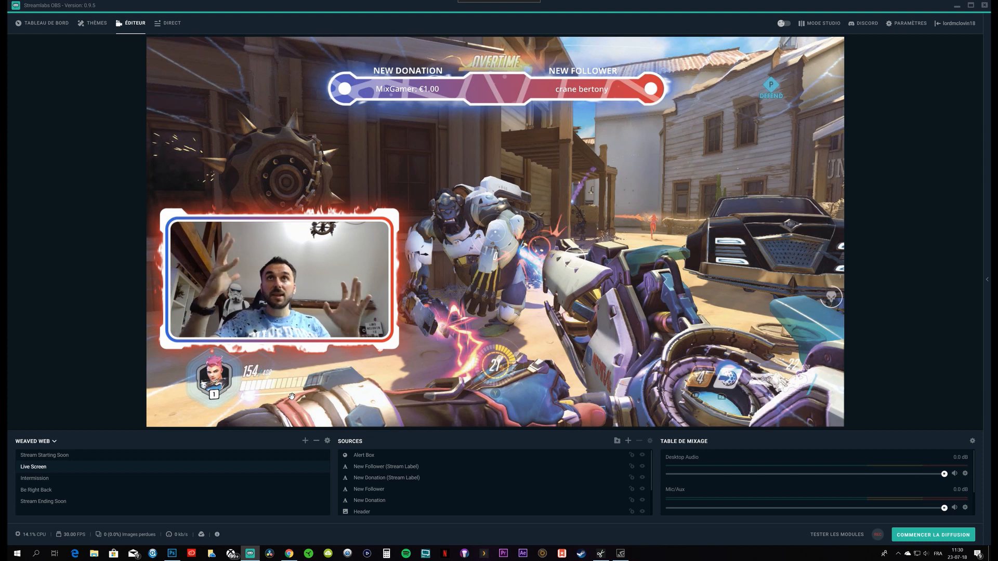
left_click(689, 254)
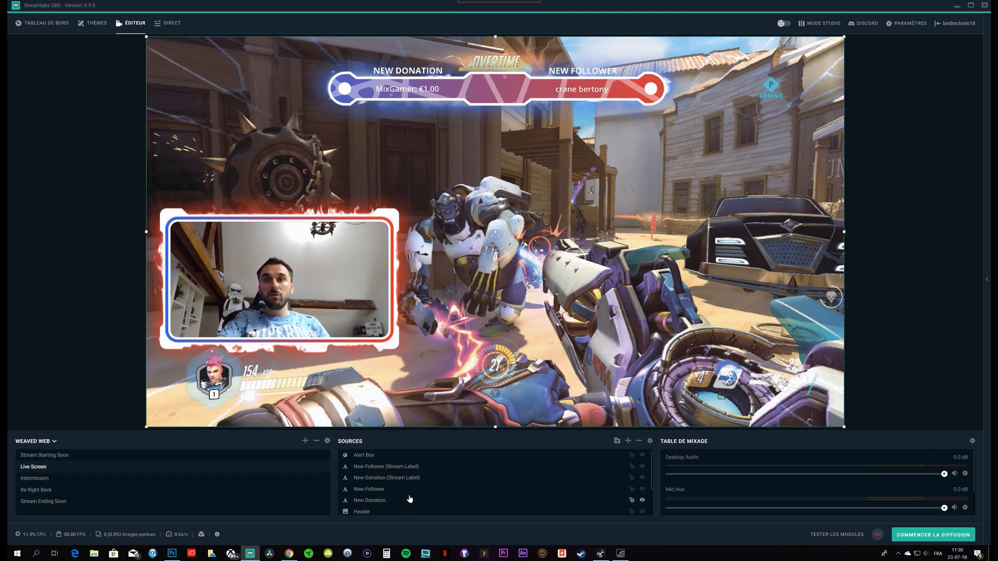
scroll(409, 499, "down", 3)
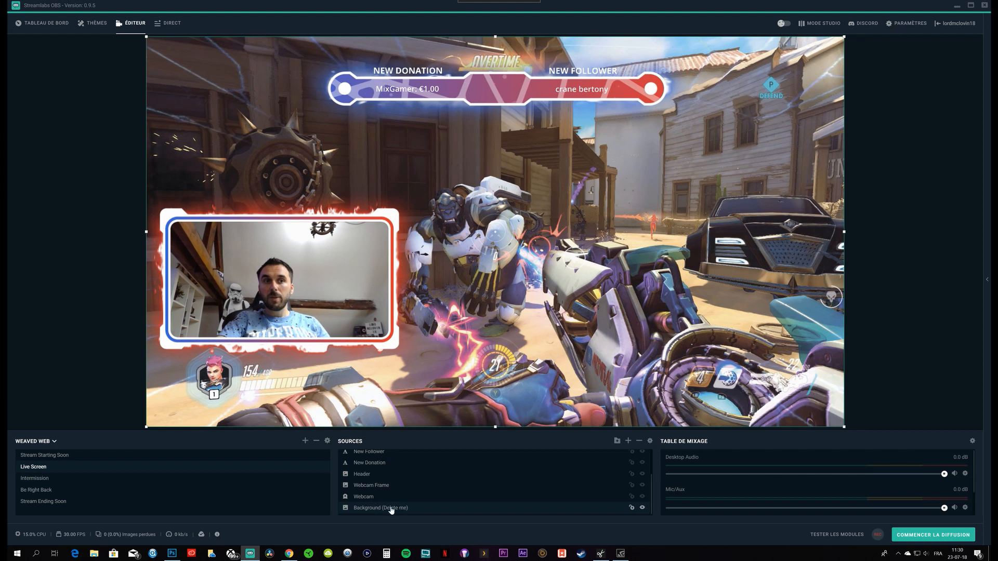
left_click(639, 441)
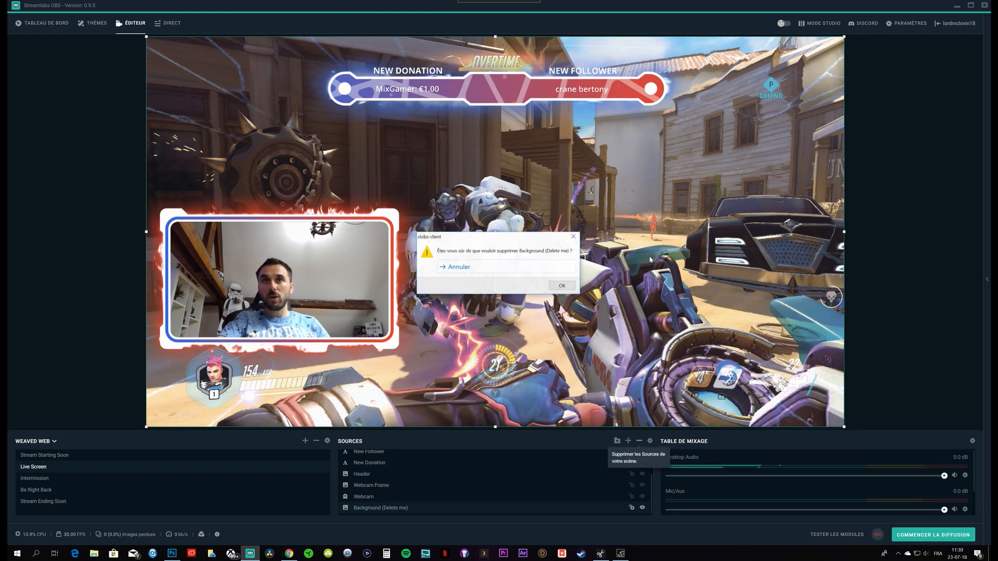
left_click(561, 286)
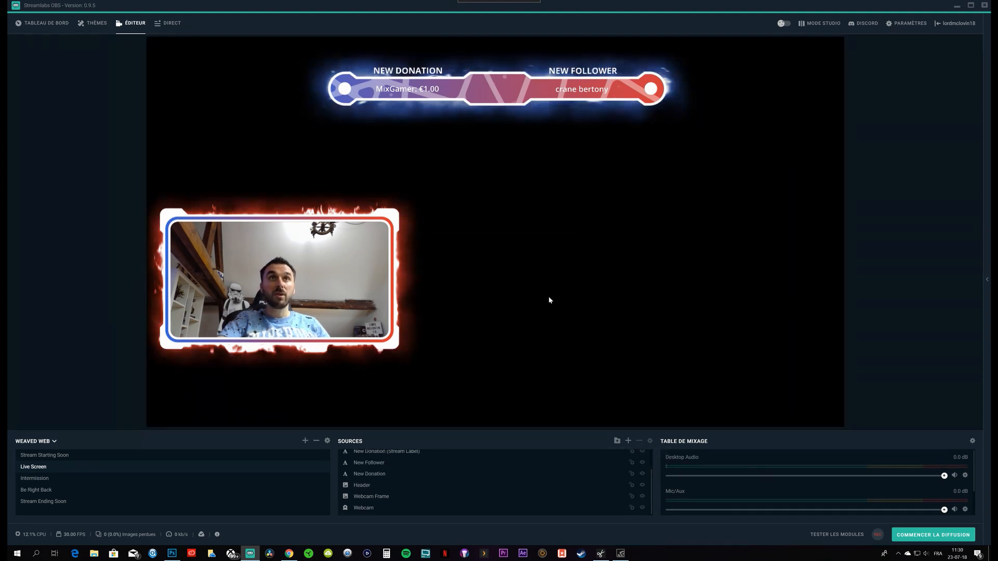
Select the Webcam Frame, Header, New Donation and New Follower sources in turn to locate each in the scene
left_click(357, 274)
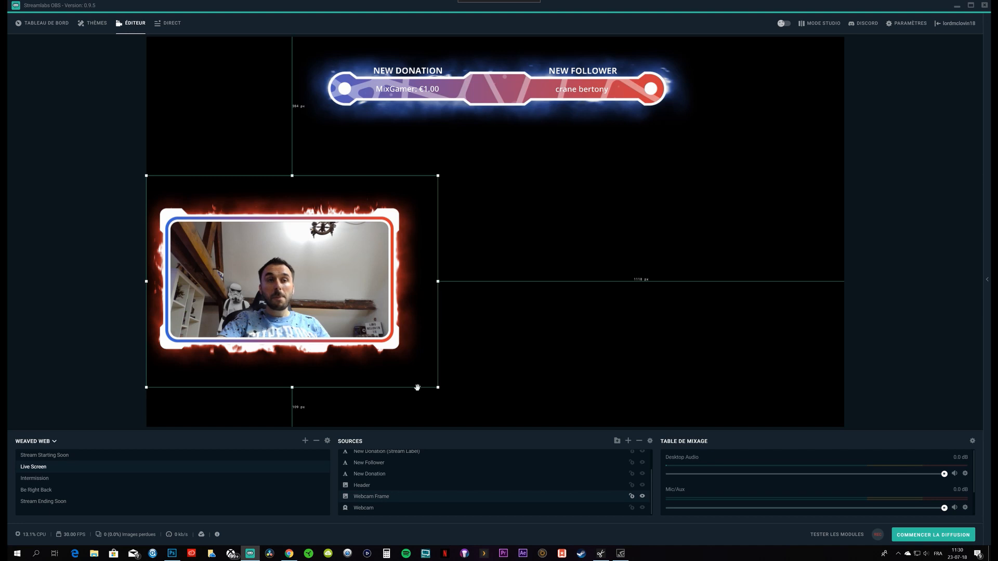
left_click(370, 486)
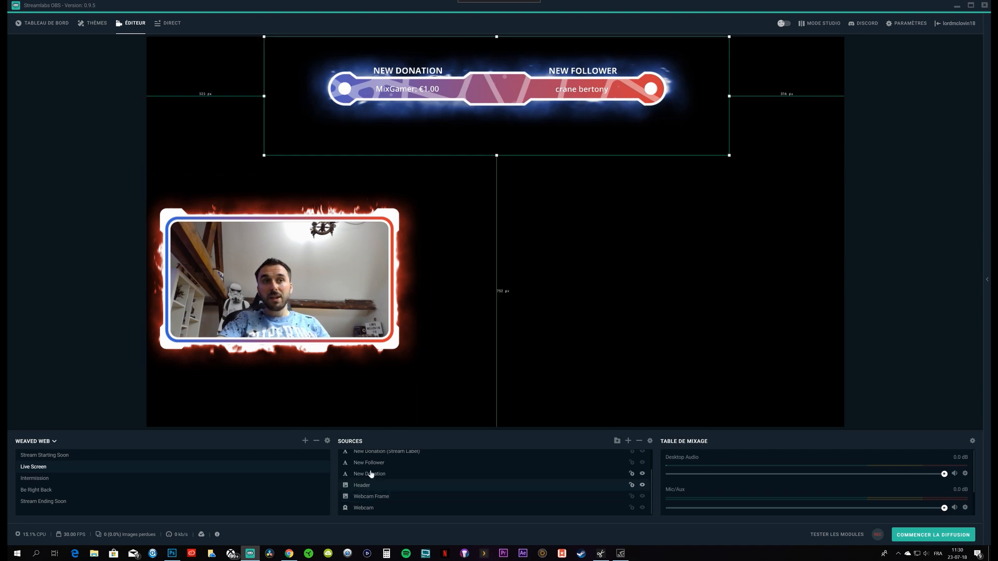
left_click(370, 473)
left_click(372, 462)
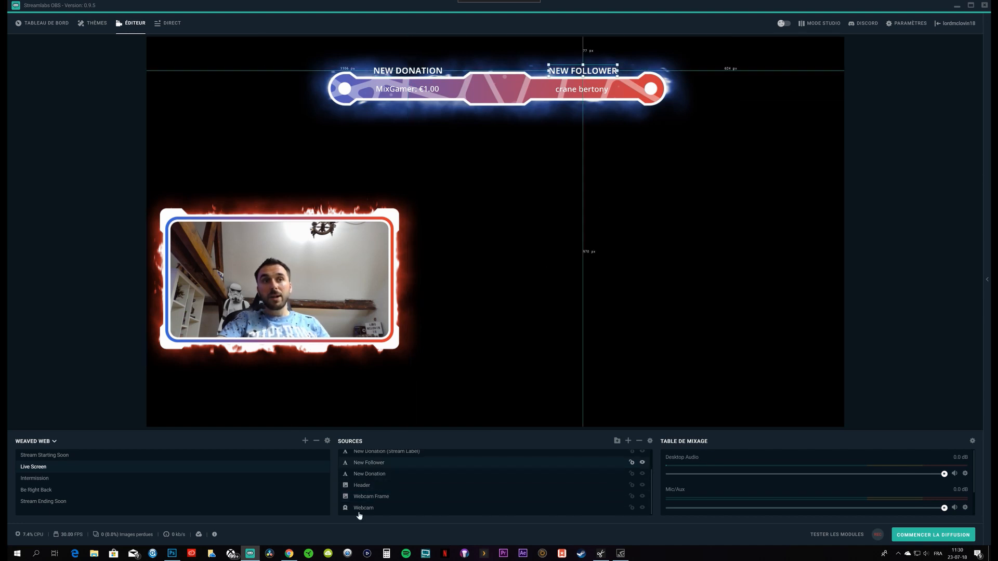
Shrink the Webcam Frame source to about two thirds of its width, keeping it near the scene's lower-left corner
left_click(369, 499)
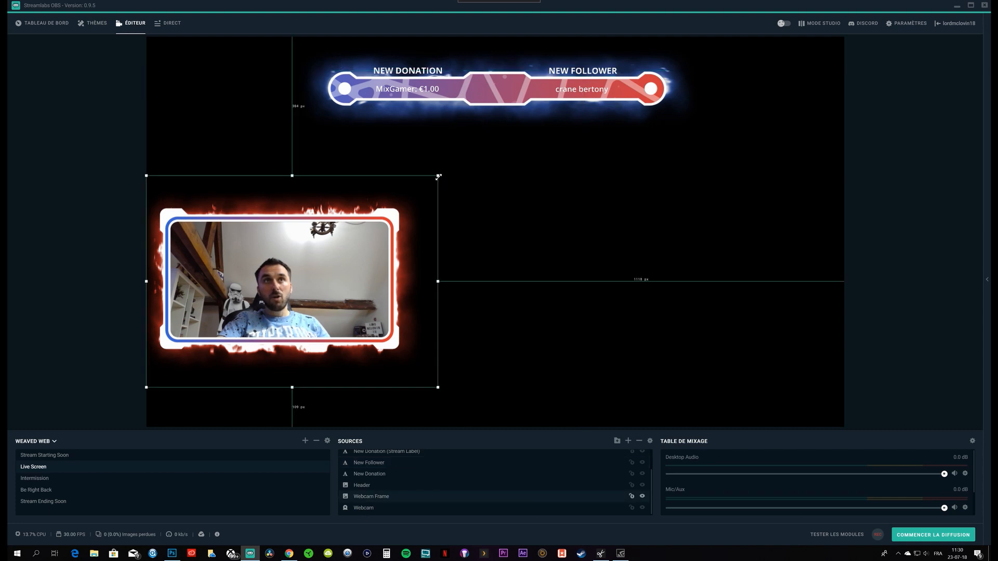
mouse_move(434, 180)
left_mouse_down()
mouse_move(291, 281)
mouse_move(445, 181)
mouse_move(437, 186)
left_mouse_up()
mouse_move(342, 273)
left_mouse_down()
mouse_move(520, 250)
mouse_move(572, 301)
mouse_move(349, 269)
left_mouse_up()
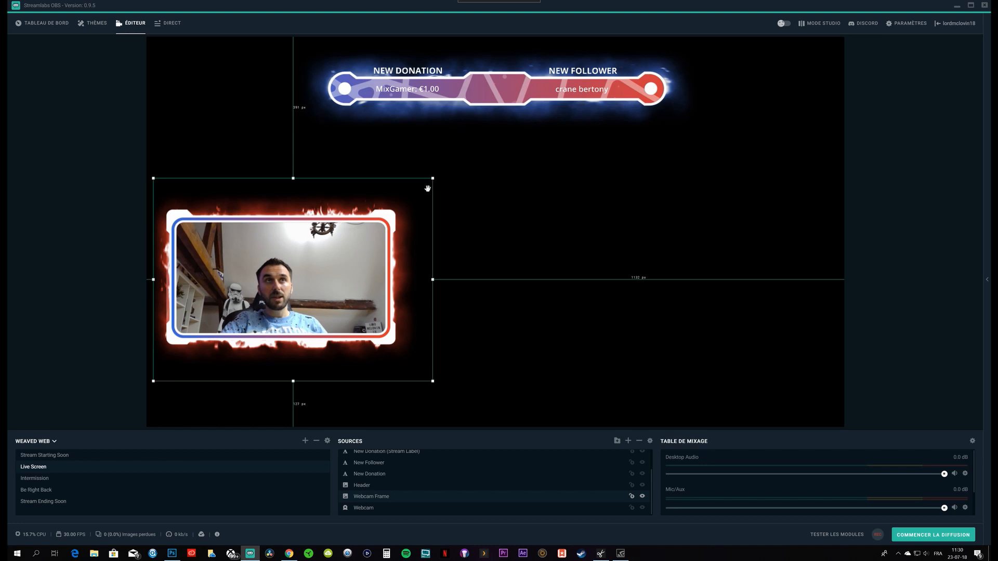
left_click_drag(431, 178, 349, 222)
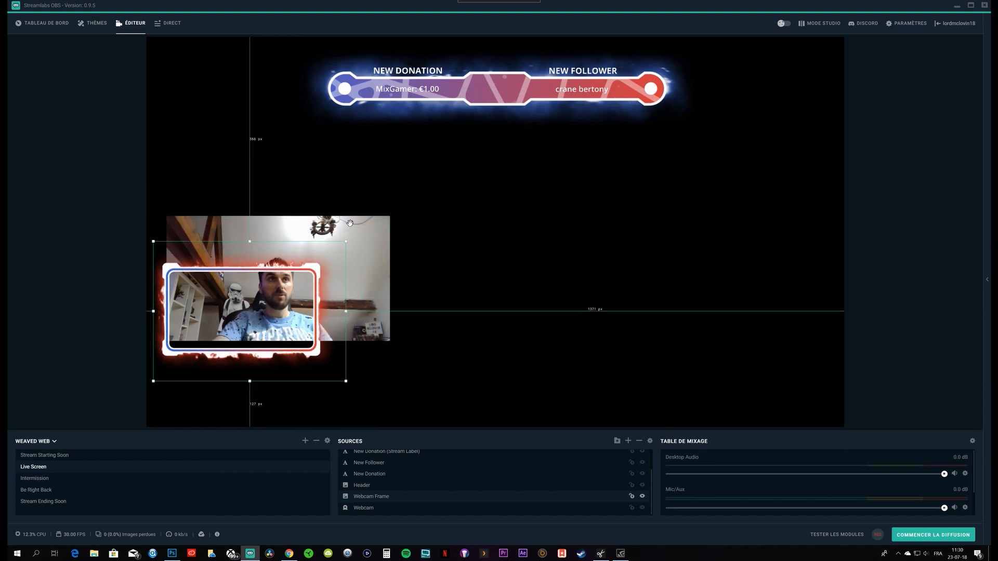
Scale down the Webcam source and position it so the picture fills the inside of the reduced webcam frame
left_click(373, 269)
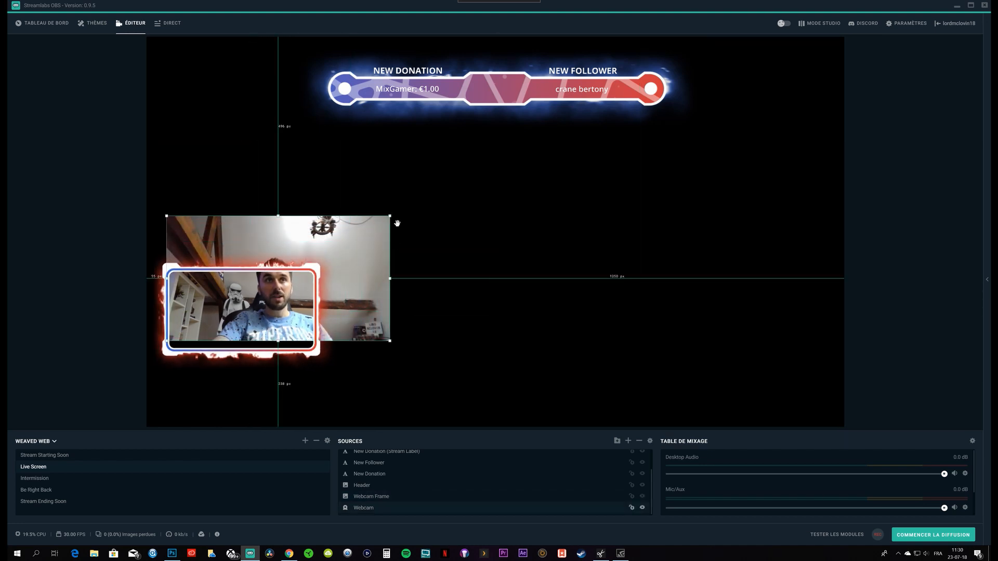
left_click_drag(390, 216, 327, 267)
left_click_drag(278, 291, 286, 298)
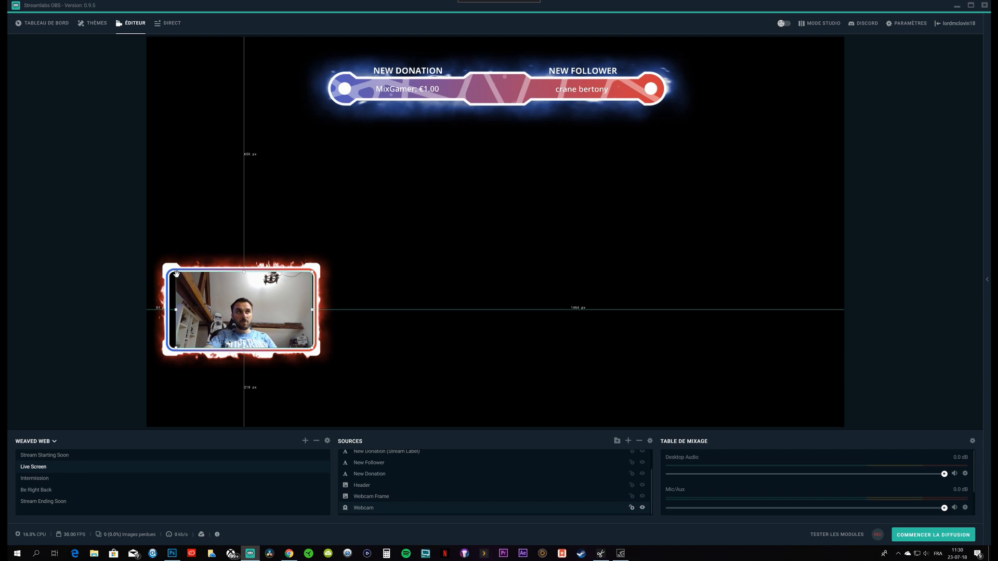
mouse_move(174, 273)
left_mouse_down()
mouse_move(100, 227)
mouse_move(167, 266)
left_mouse_up()
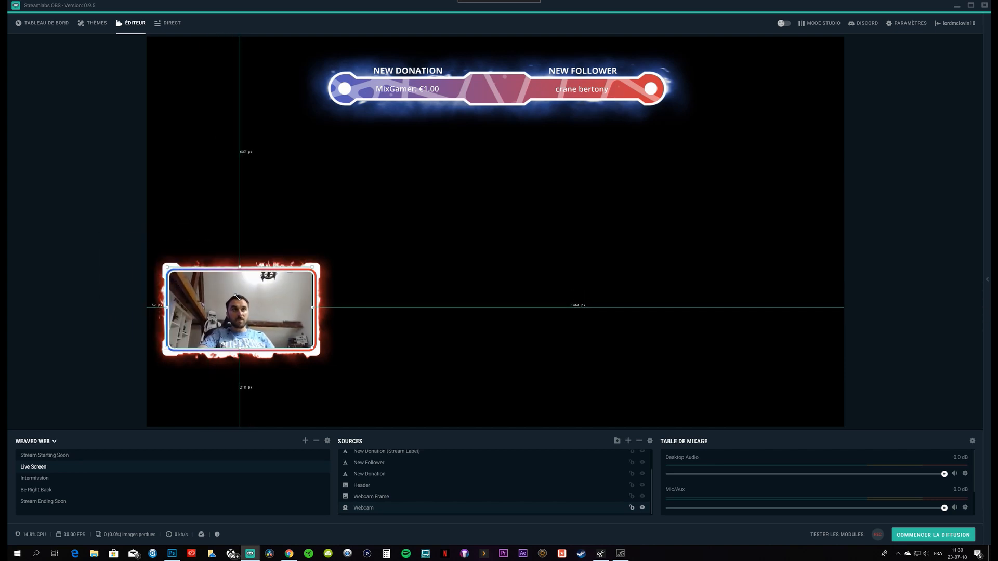
left_click_drag(236, 296, 238, 297)
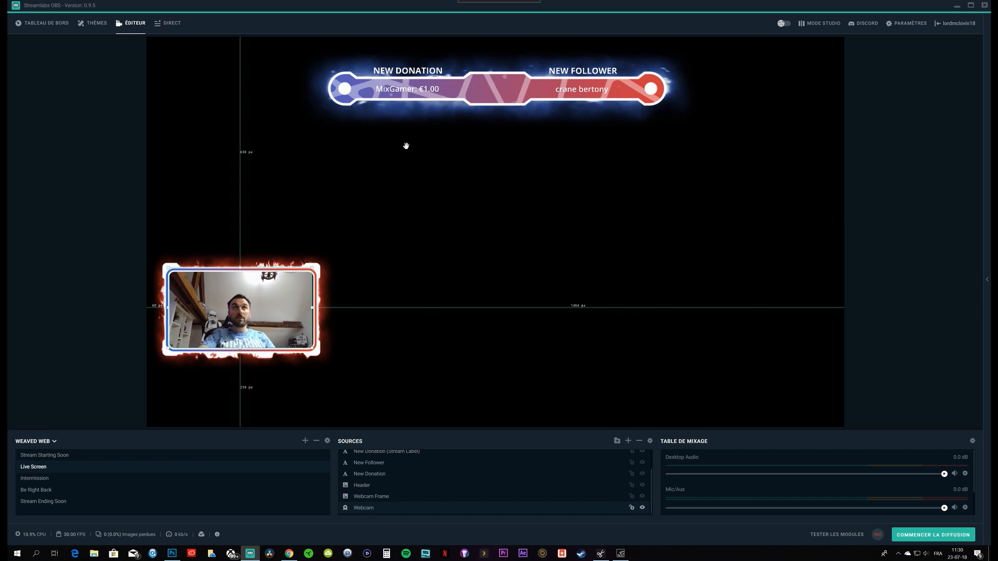
Change the New Donation source's text to "NOUVEAU DON" and its colour to red
left_click(424, 71)
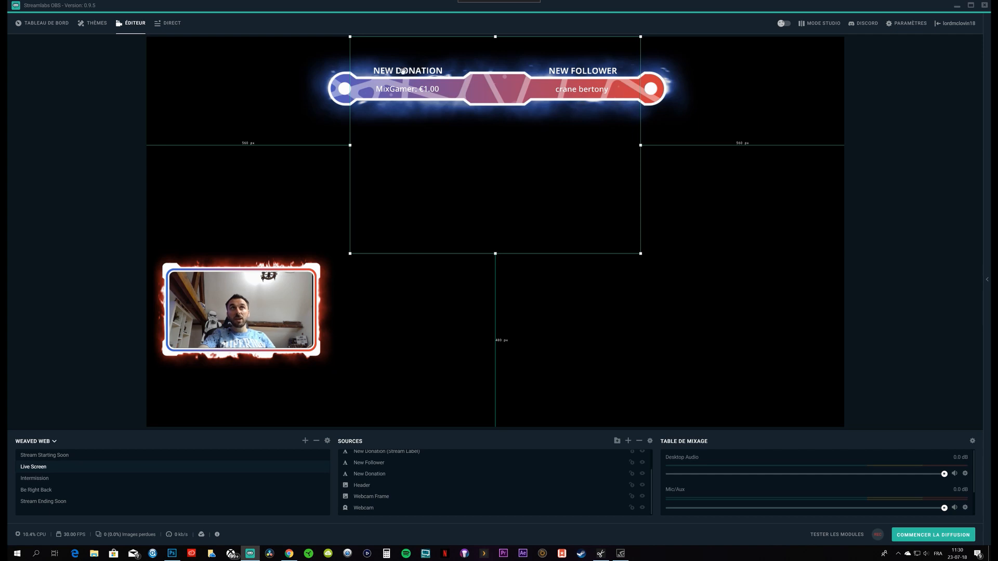
left_click(374, 474)
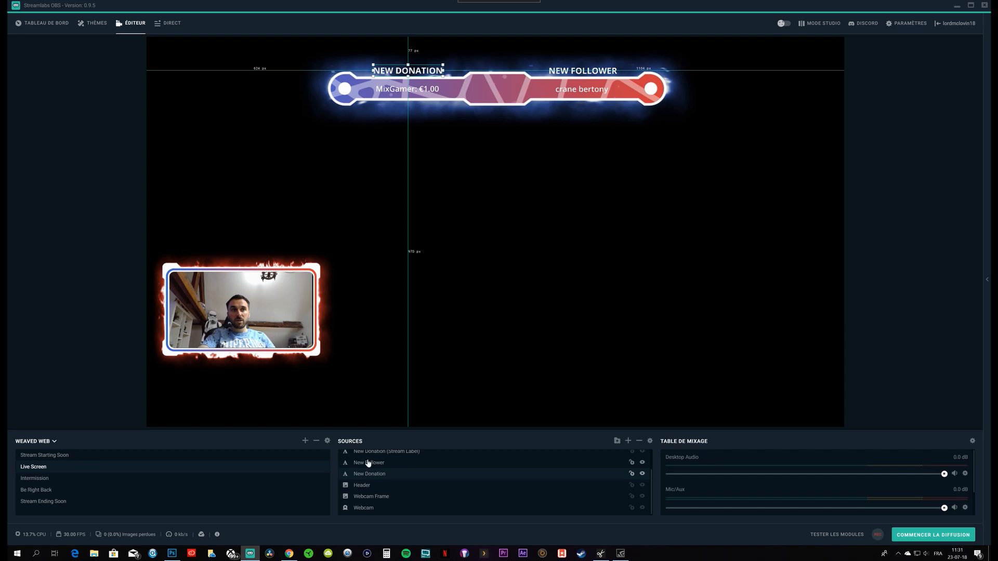
double_click(365, 474)
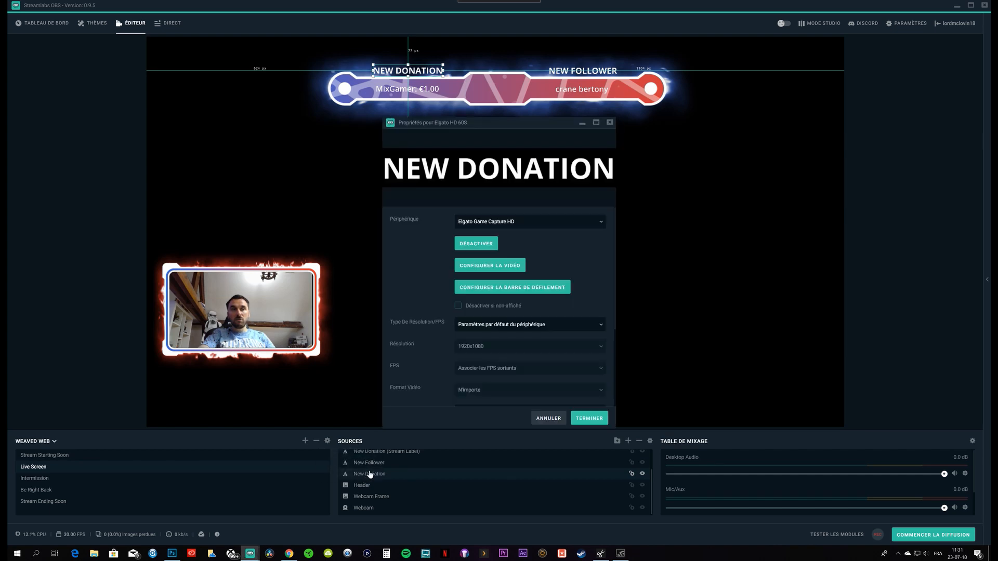
key("ctrl+a")
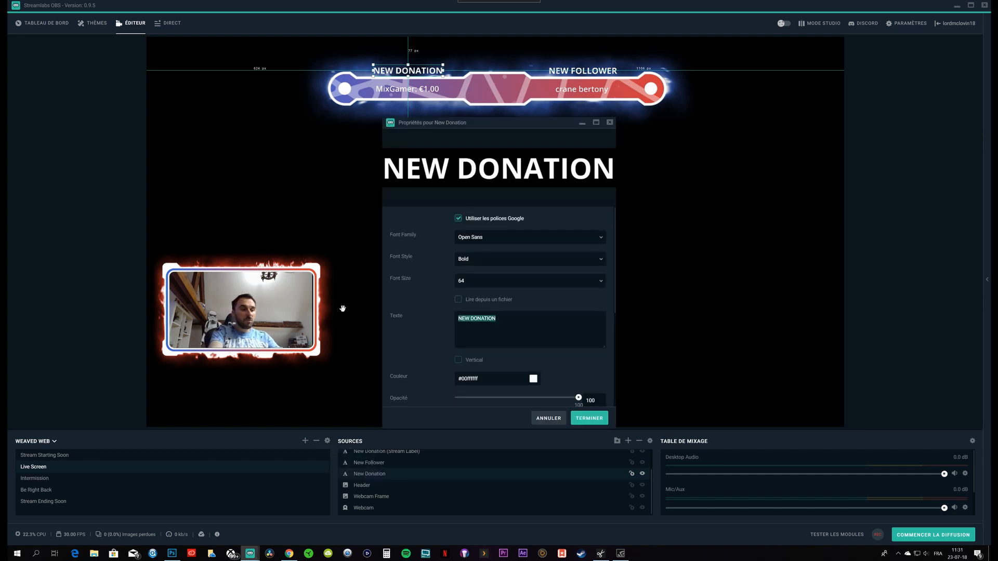
type("NOUVEAU DON")
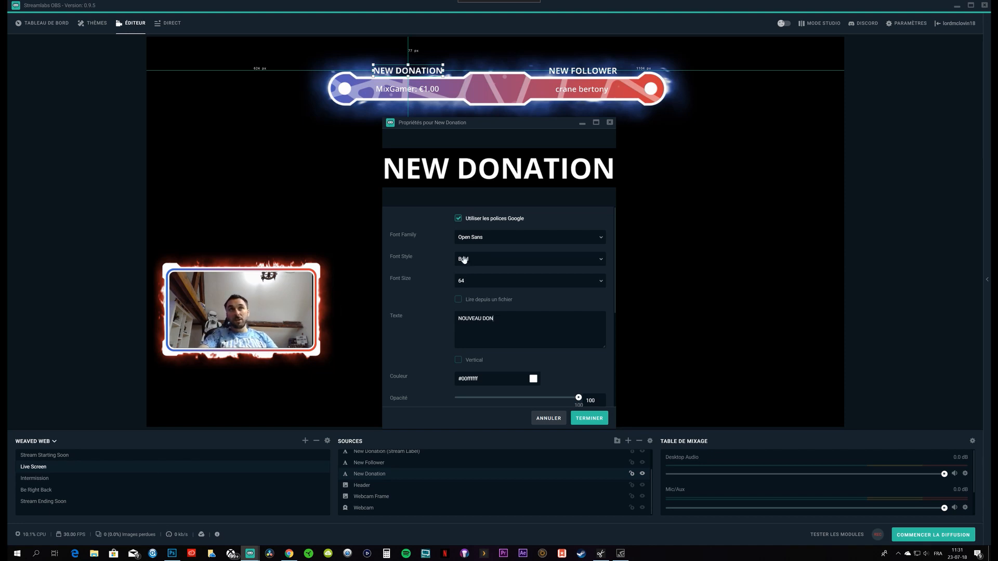
left_click(533, 380)
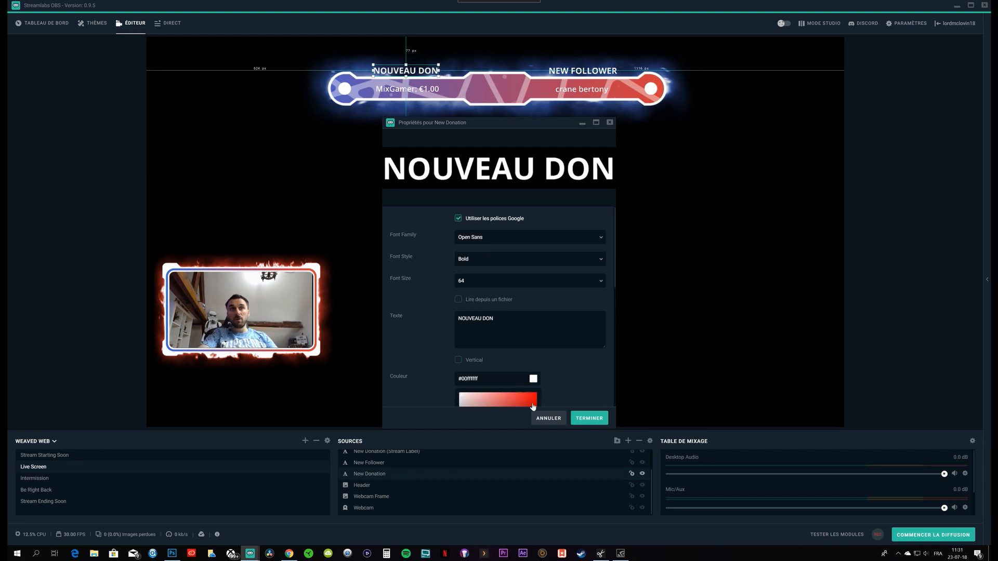
left_click(582, 419)
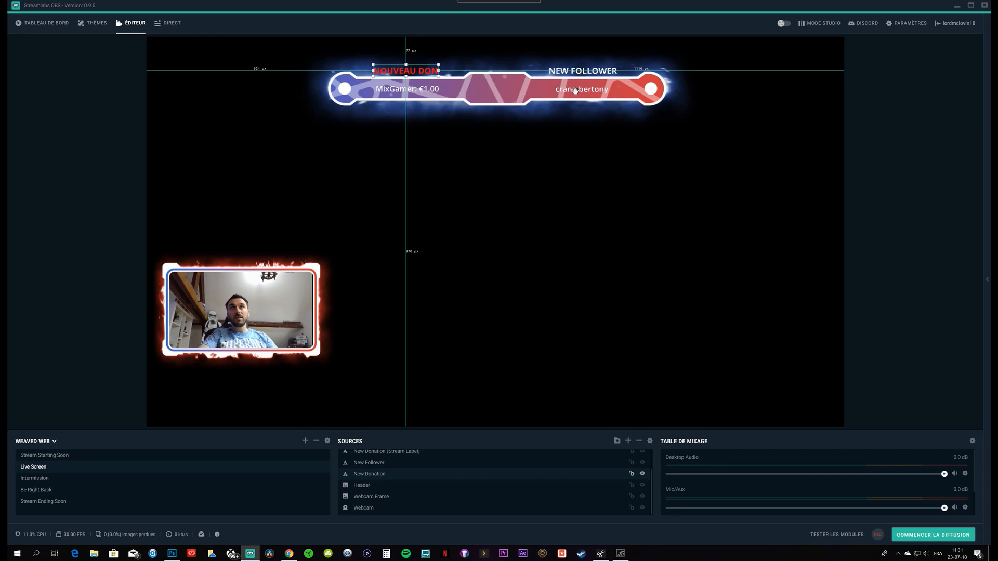
Create a source folder named "THEME" in the Live Screen scene
scroll(399, 468, "up", 2)
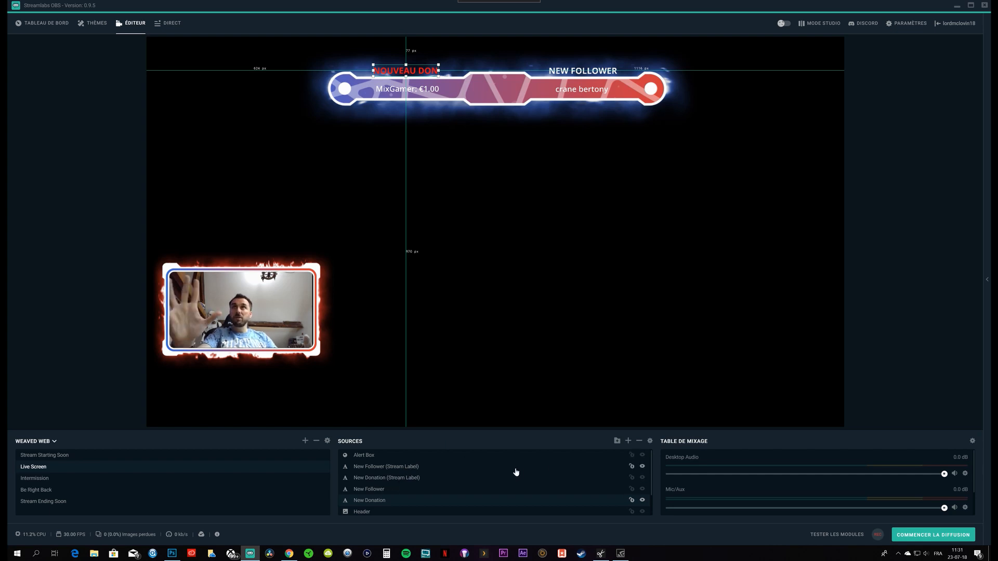
scroll(576, 499, "down", 1)
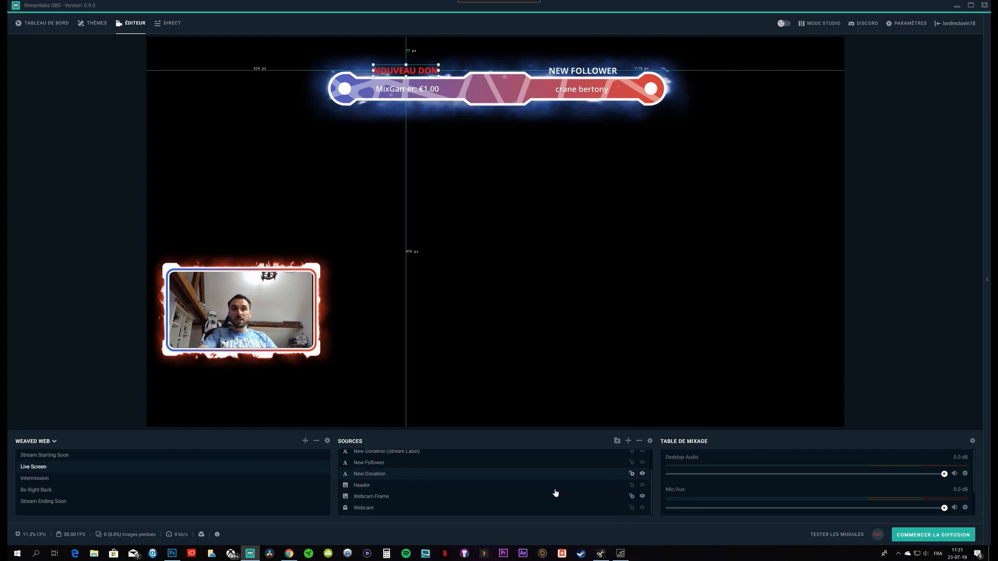
scroll(531, 496, "up", 1)
left_click(374, 455)
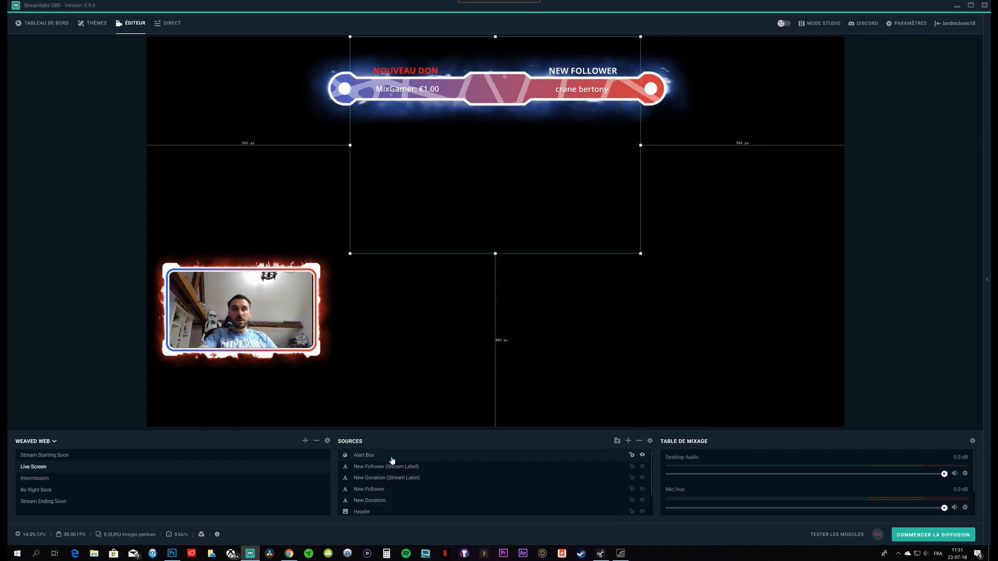
left_click(617, 441)
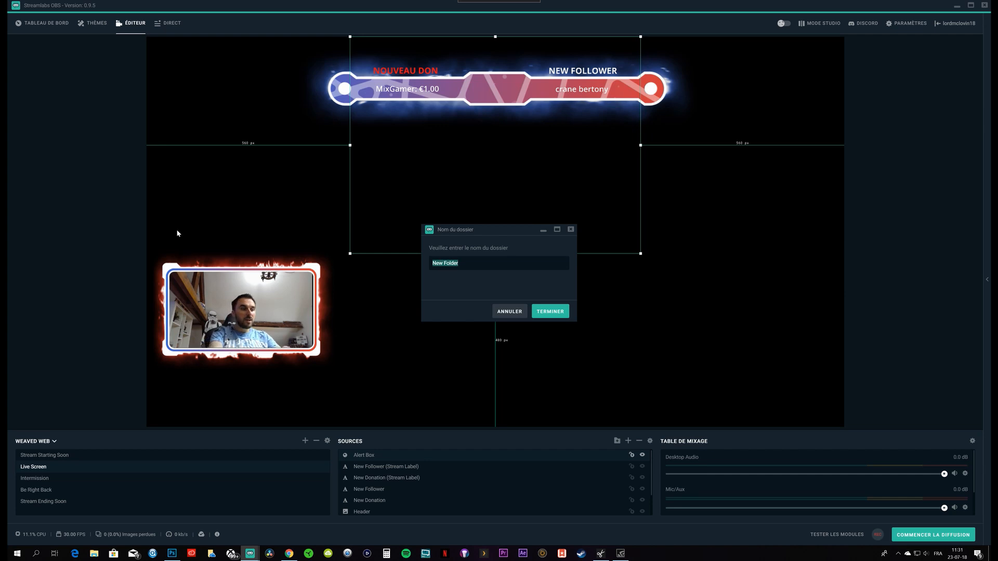
type("THEME")
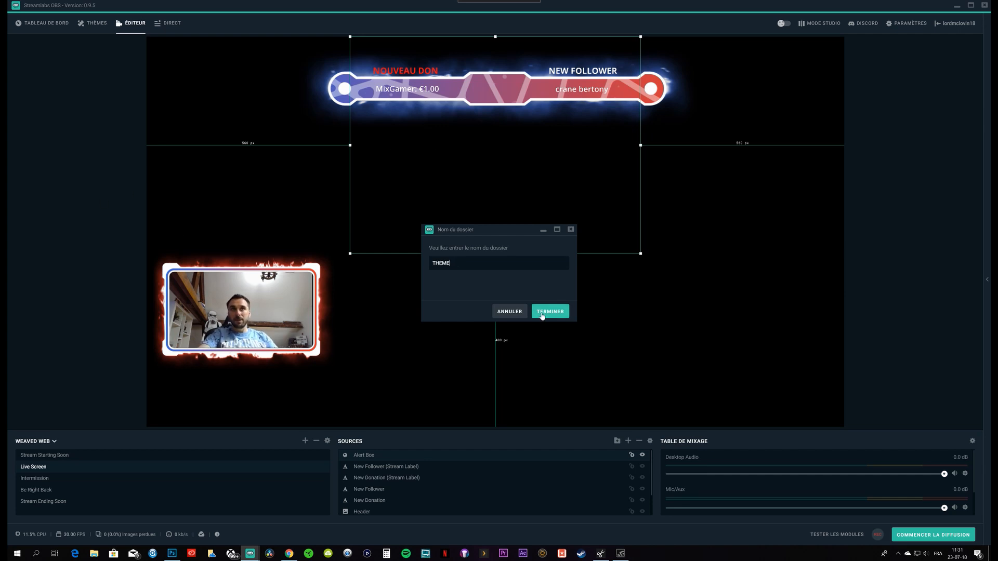
left_click(542, 313)
Select all the theme's sources from Alert Box to Webcam and move them together into the THEME folder
left_click(364, 470)
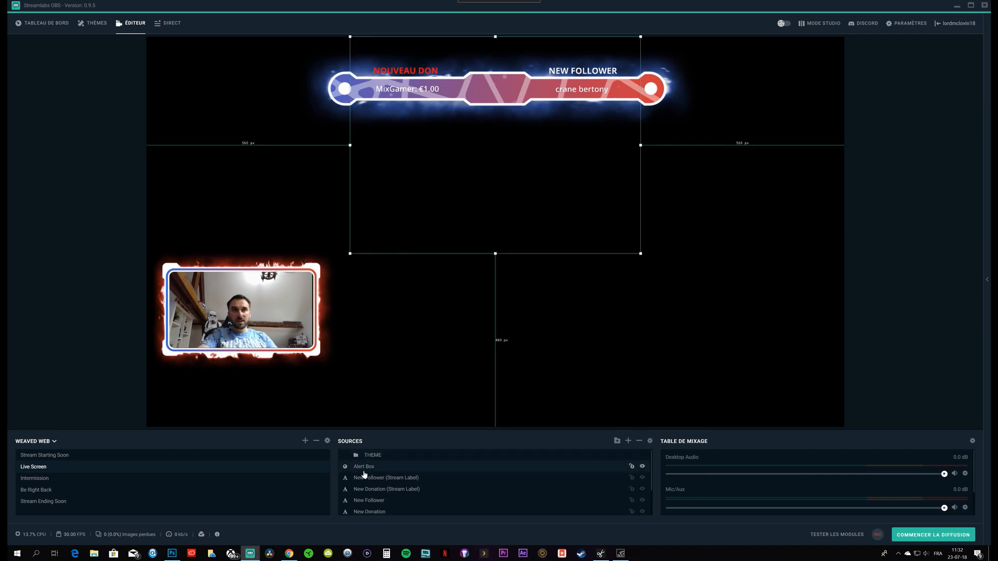
left_click(365, 478, "ctrl")
left_click(362, 501, "ctrl")
left_click(364, 512, "ctrl")
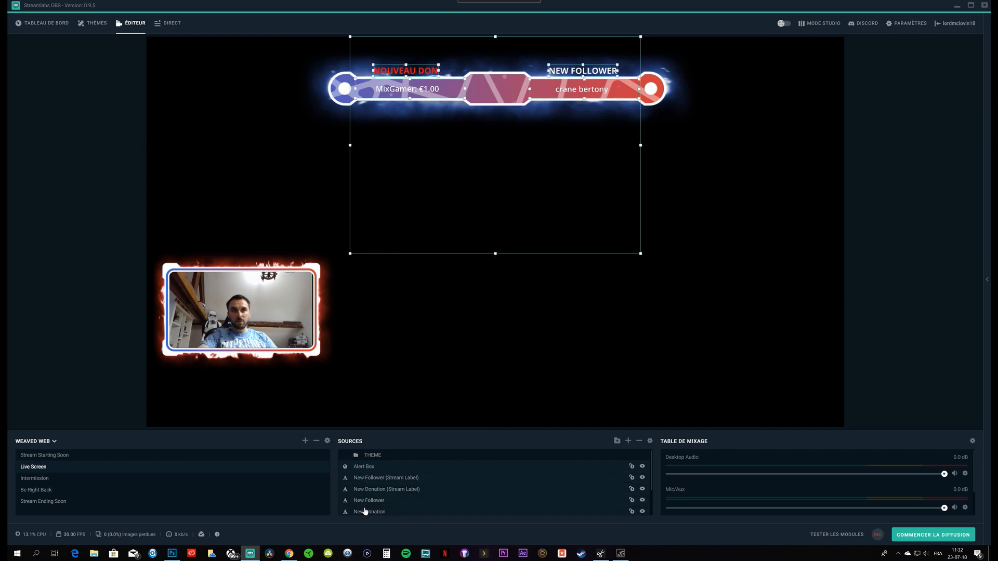
scroll(365, 504, "down", 2)
left_click(364, 486, "ctrl")
left_click(365, 496, "ctrl")
left_click(365, 508, "ctrl")
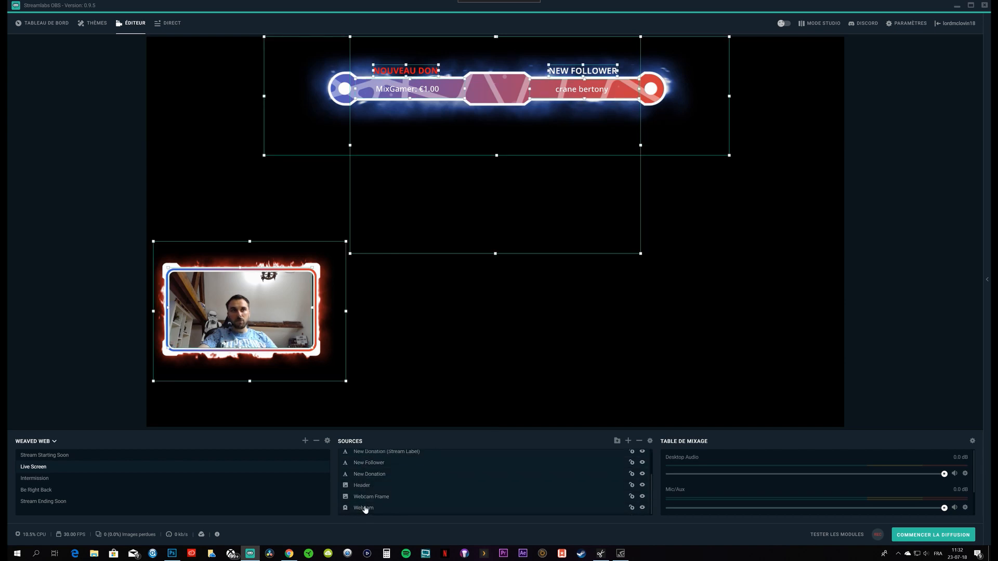
scroll(366, 506, "up", 2)
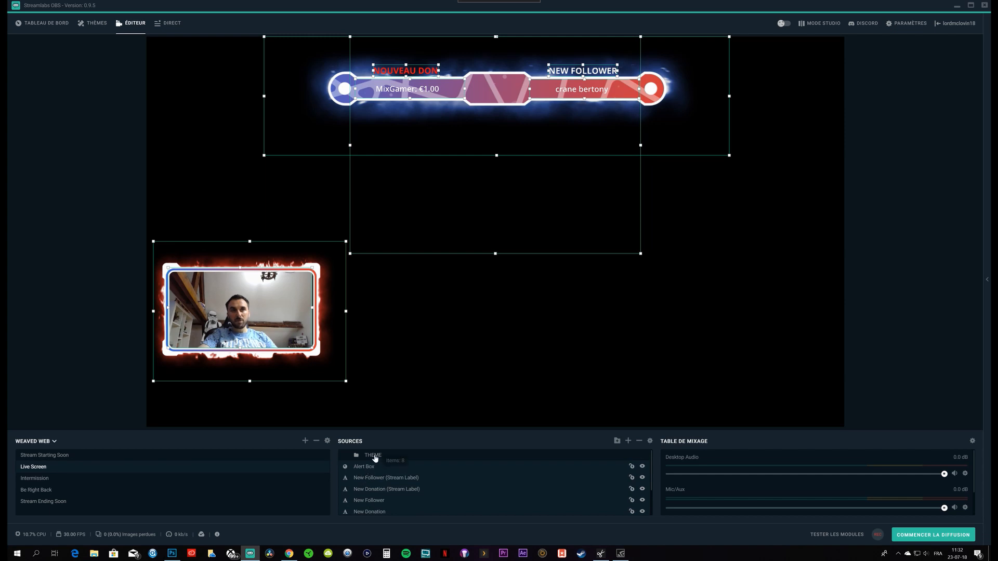
left_click_drag(376, 458, 374, 458)
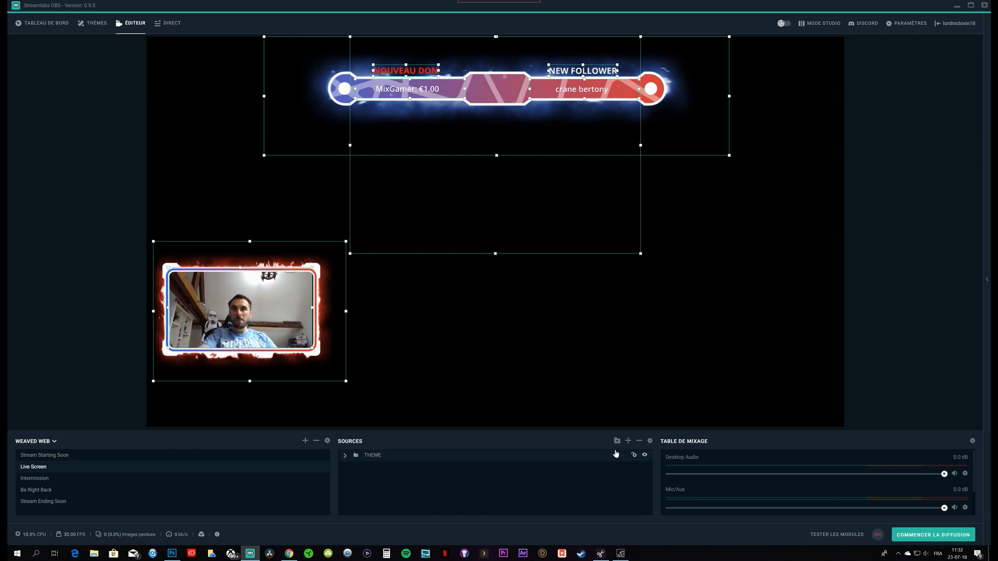
Add a new video capture device source named "ELGATO HD 60S" that uses the Elgato Game Capture HD device
left_click(628, 440)
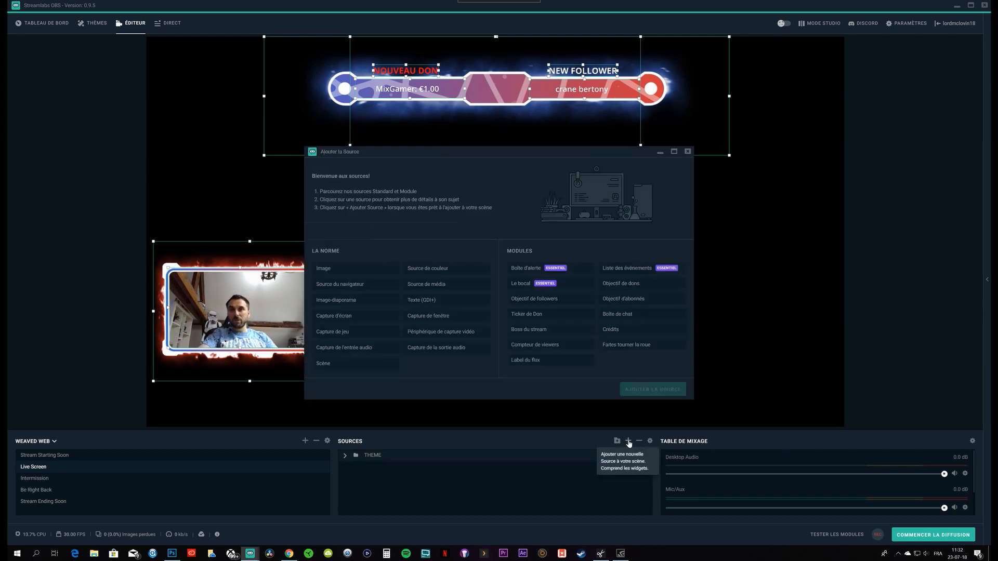
left_click(441, 333)
left_click(653, 390)
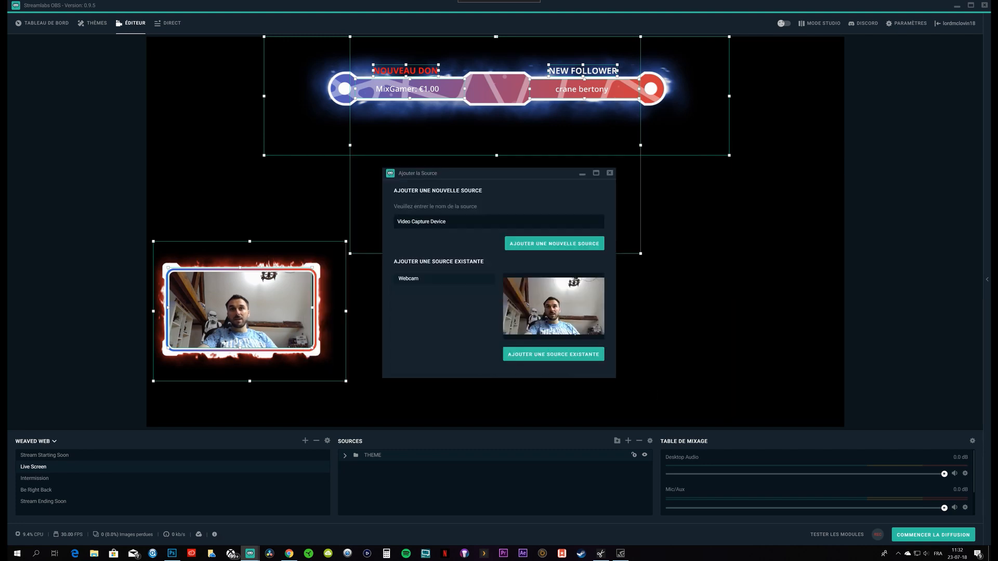
left_click_drag(457, 222, 395, 221)
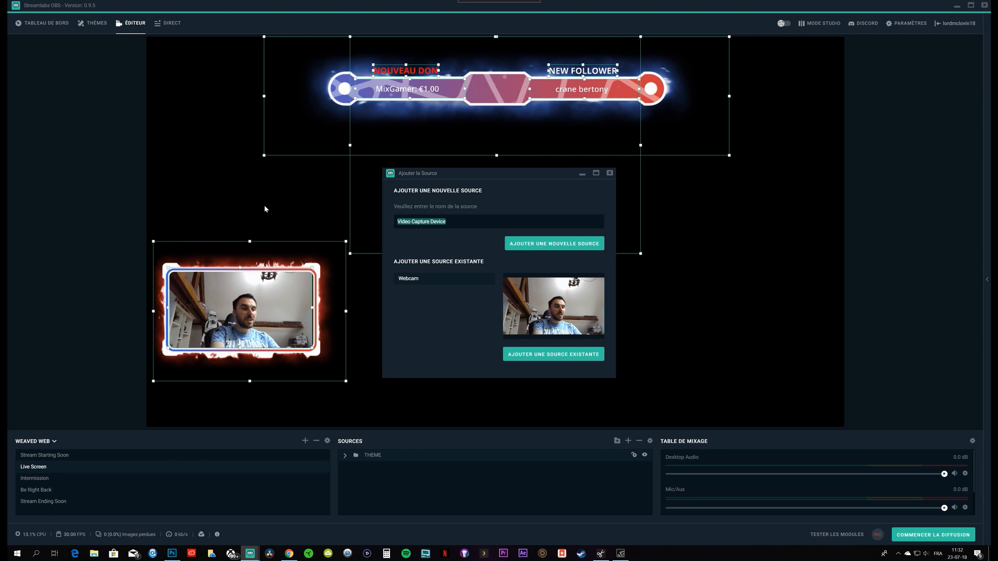
type("ELGATO")
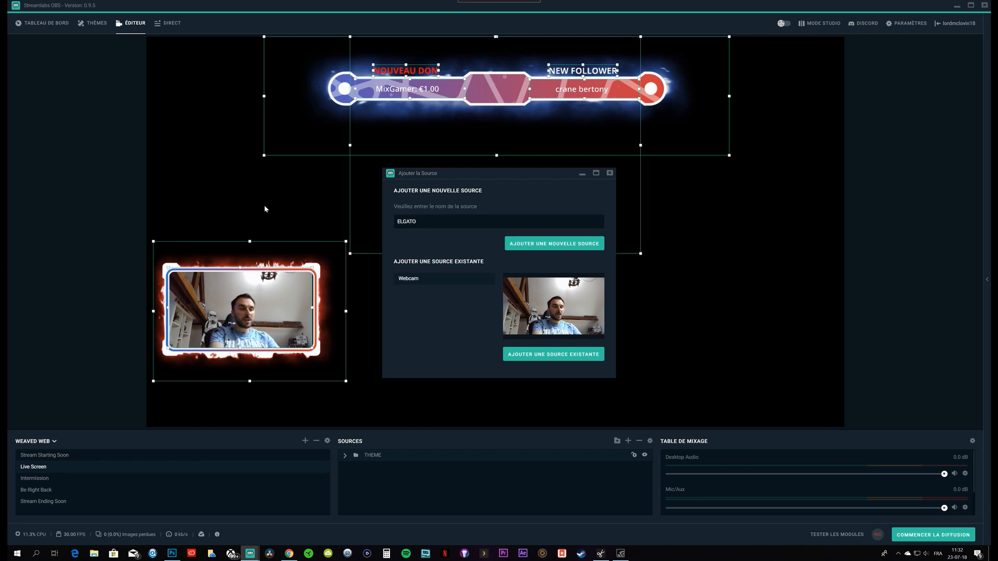
type(" HD 60S")
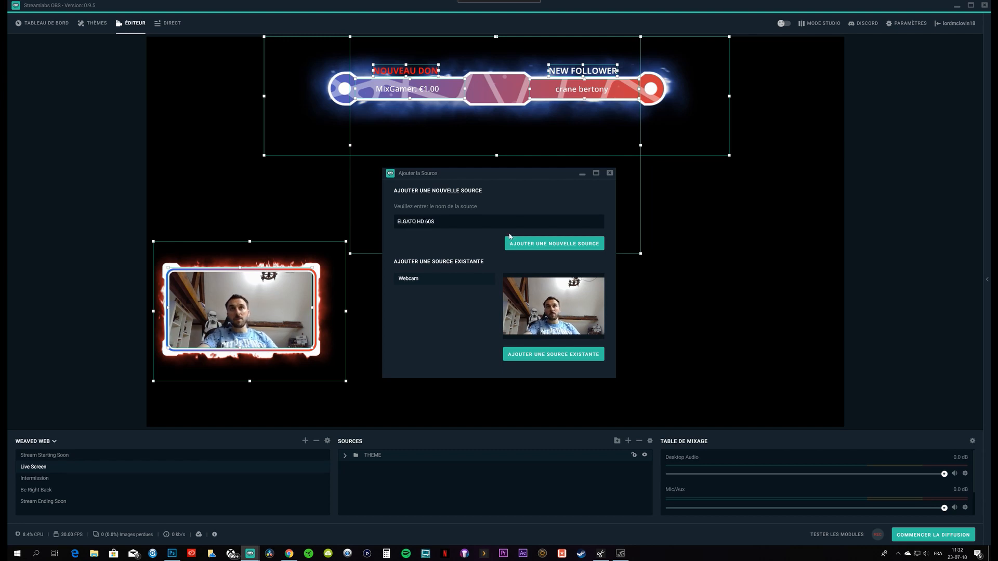
left_click(517, 245)
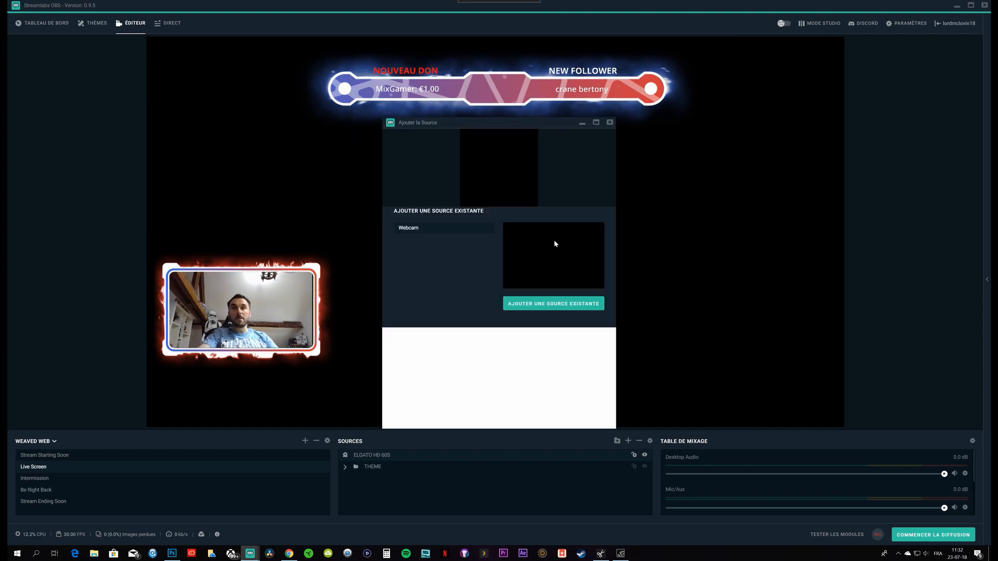
left_click(504, 223)
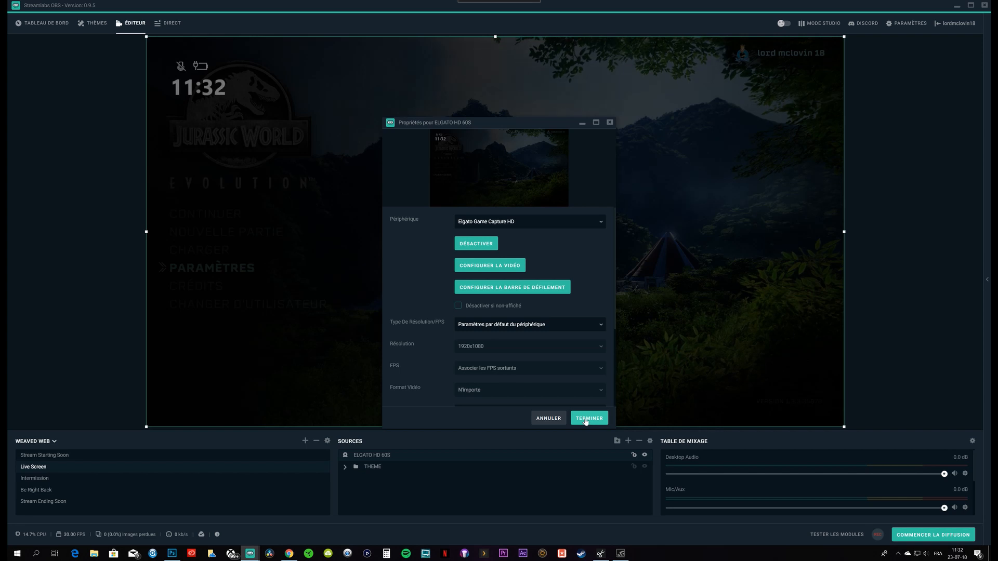
left_click(585, 420)
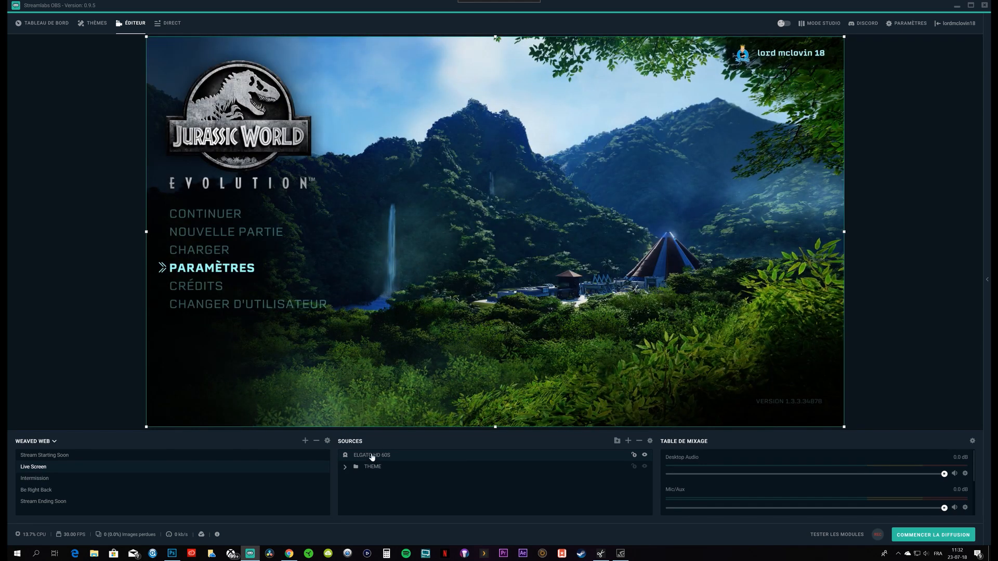
Reorder the sources so the THEME folder sits above ELGATO HD 60S and the overlay shows over the game capture
left_click(346, 468)
left_click(346, 467)
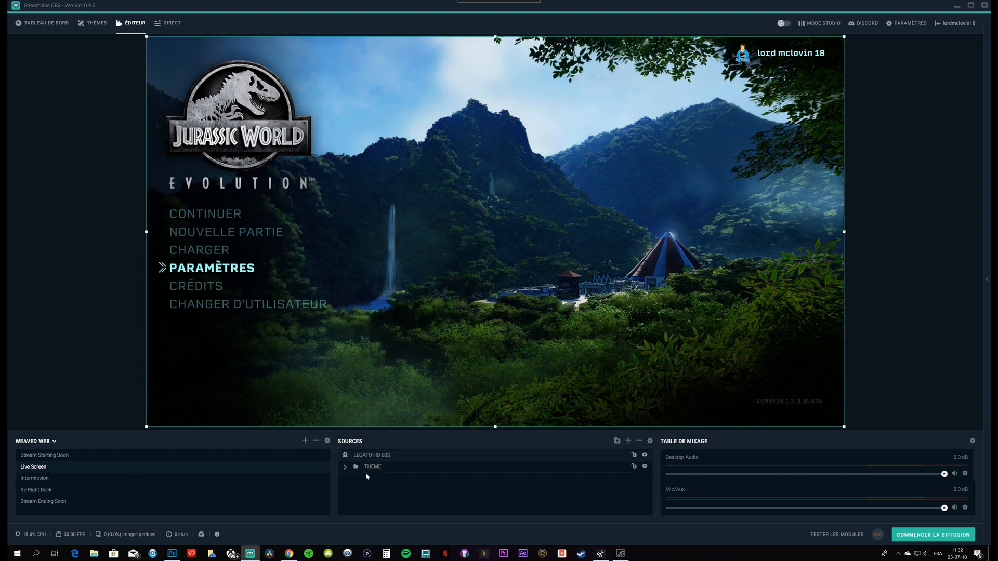
left_click_drag(366, 474, 366, 473)
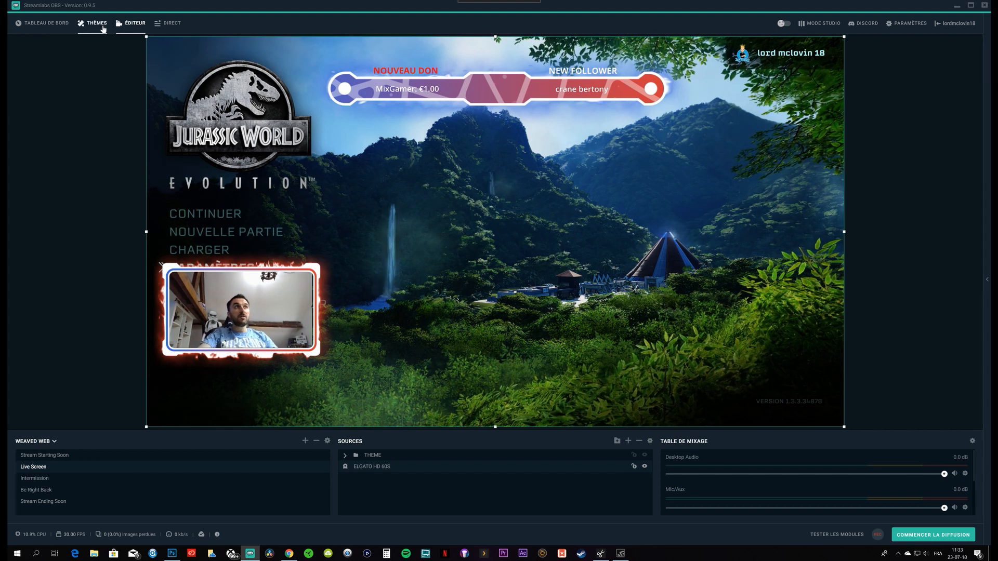
Search the widget themes for "OVERWATCH" and install the Strike Command theme
left_click(99, 27)
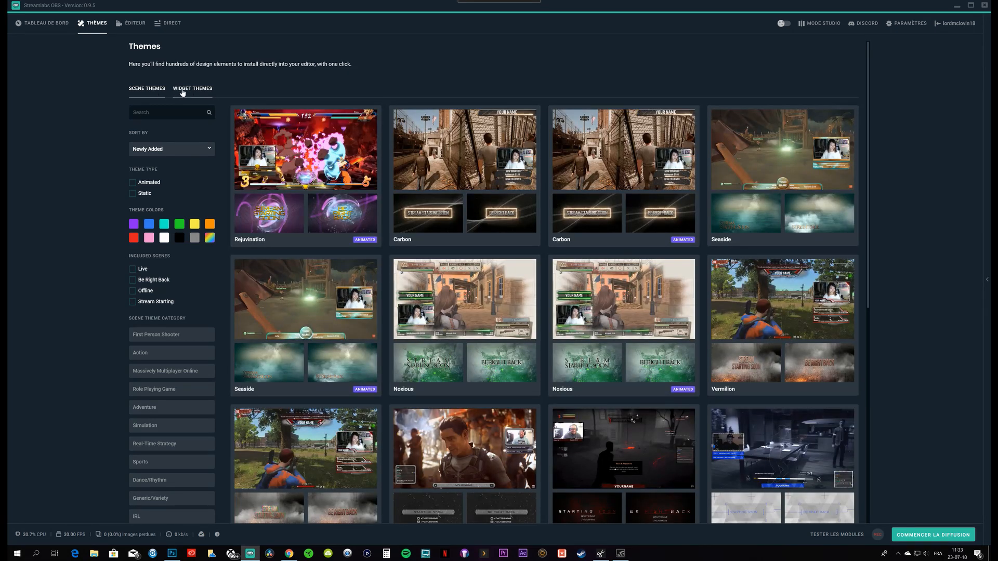
left_click(193, 90)
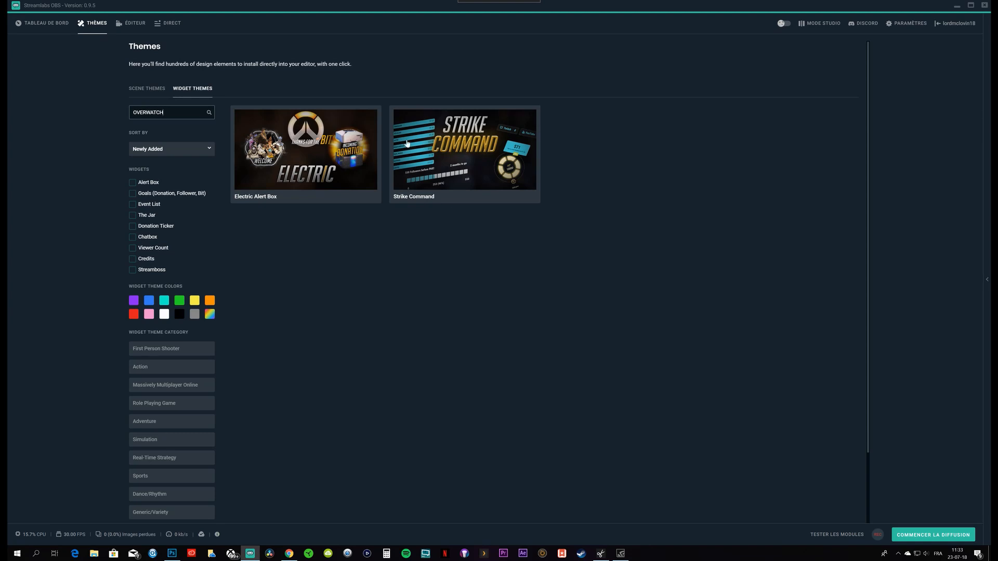
left_click(460, 156)
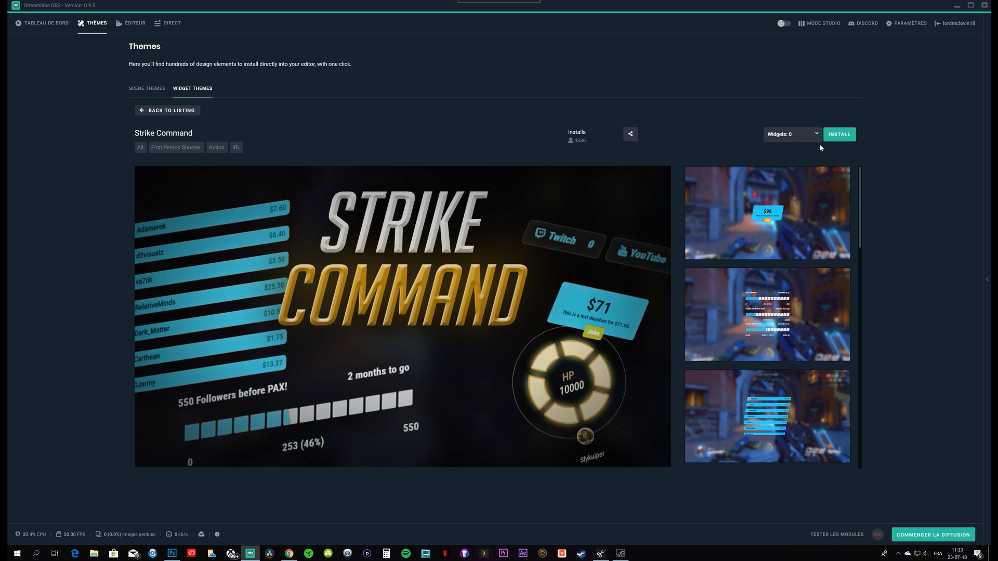
left_click(831, 136)
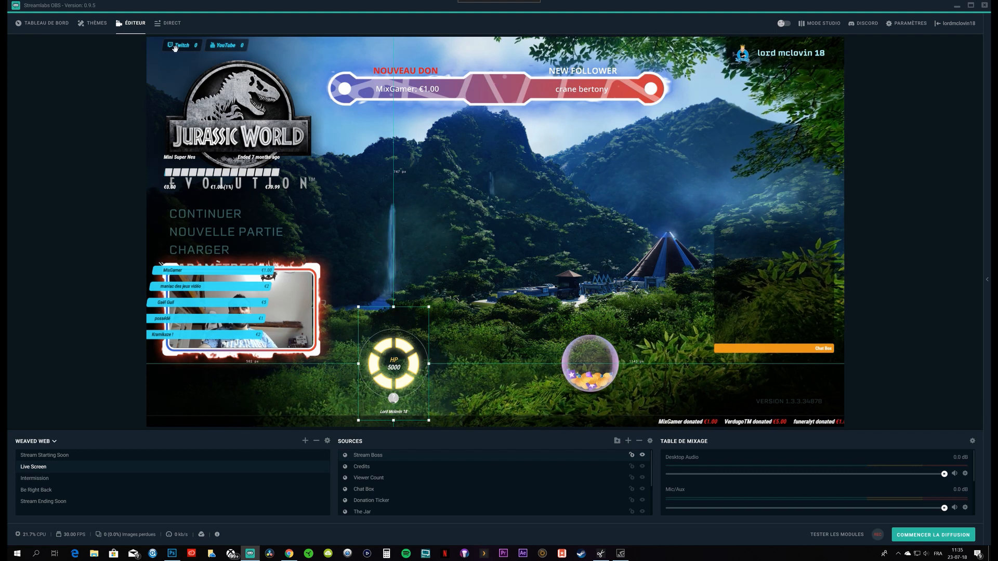
Move the Event List widget off the webcam to the scene's lower centre, between the Stream Boss and The Jar
left_click(736, 282)
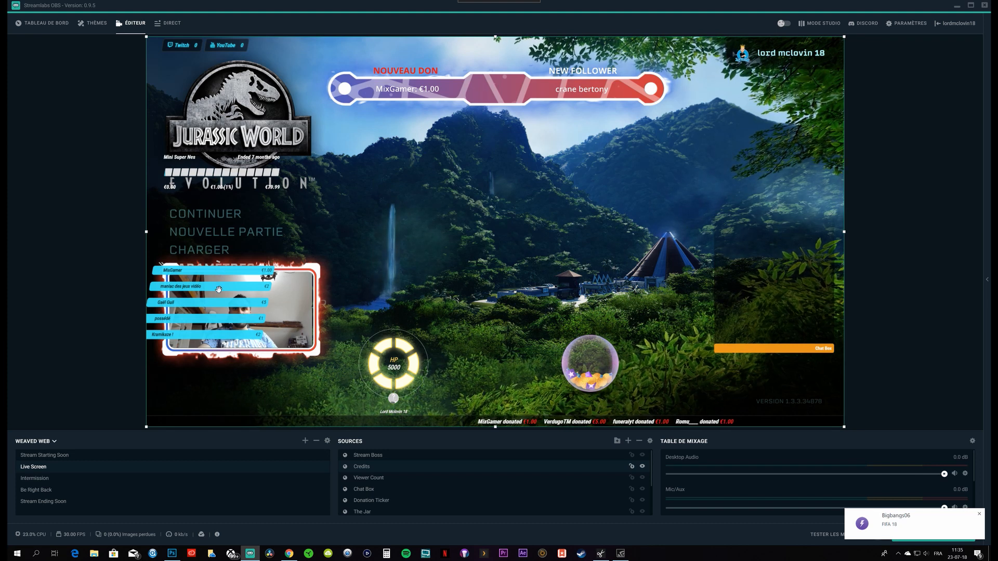
left_click_drag(220, 289, 222, 283)
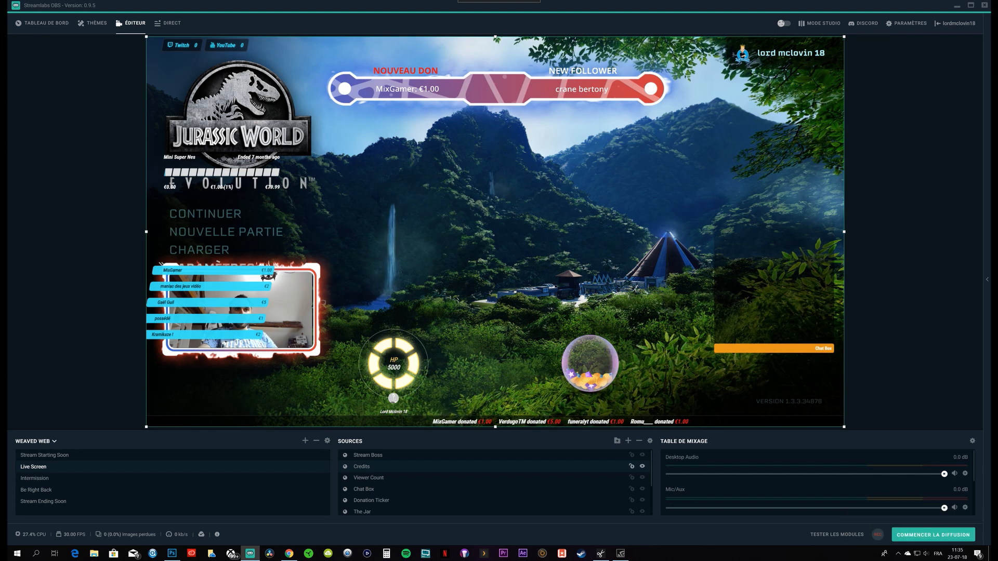
scroll(374, 495, "down", 2)
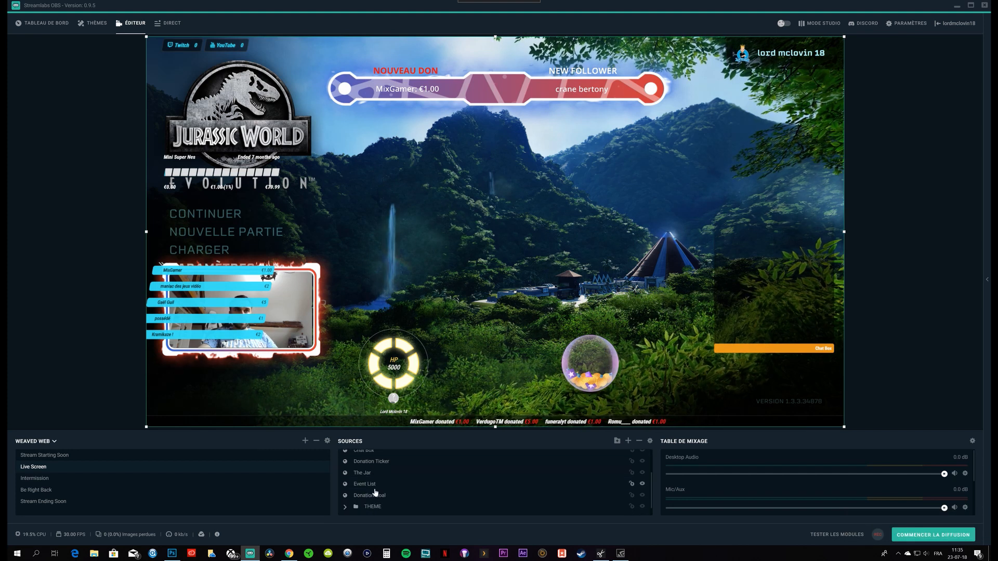
left_click(373, 486)
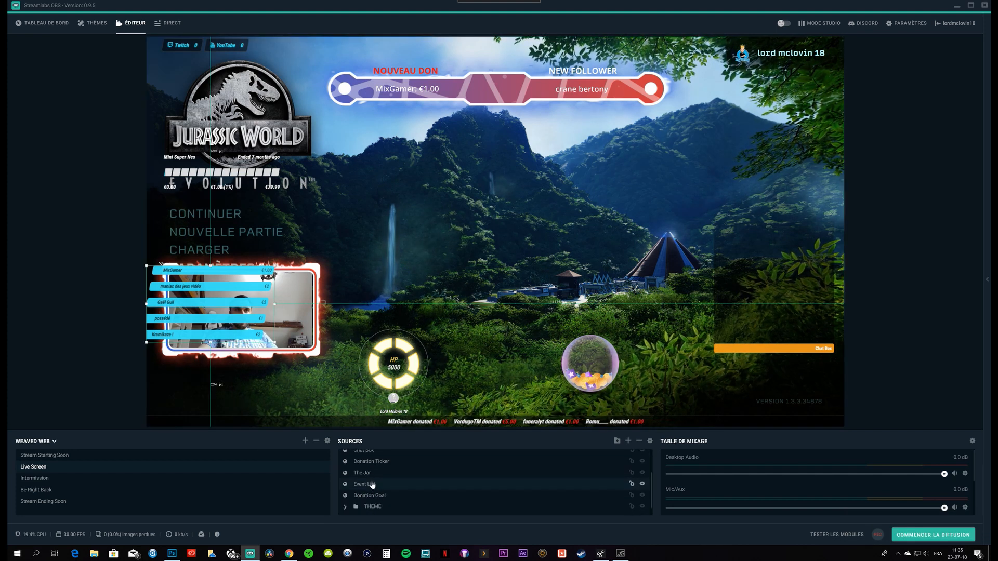
left_click_drag(260, 314, 518, 381)
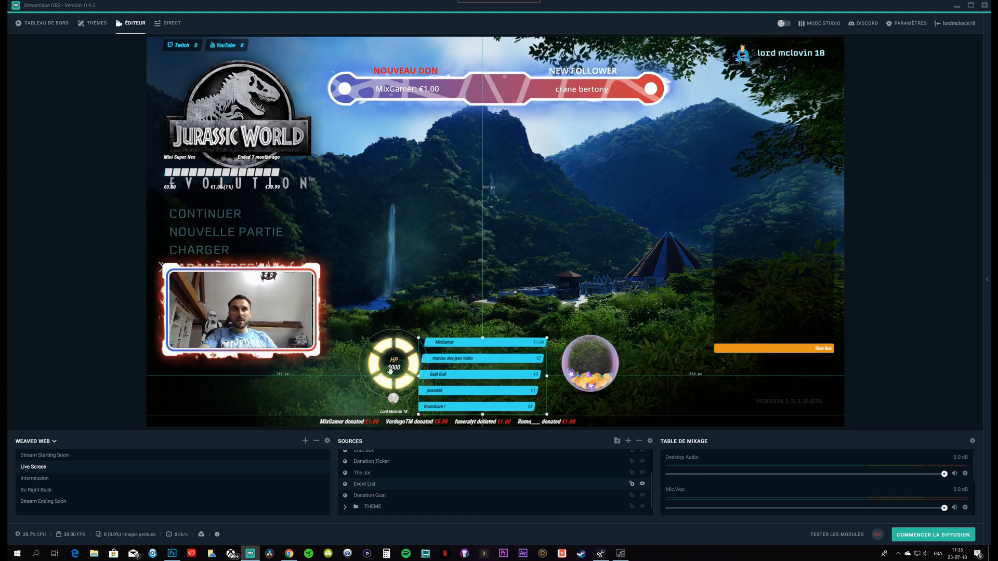
Locate the Donation Ticker, Stream Boss and The Jar in the scene, and move the Donation Goal near the scene's centre, above the Event List
left_click(586, 361)
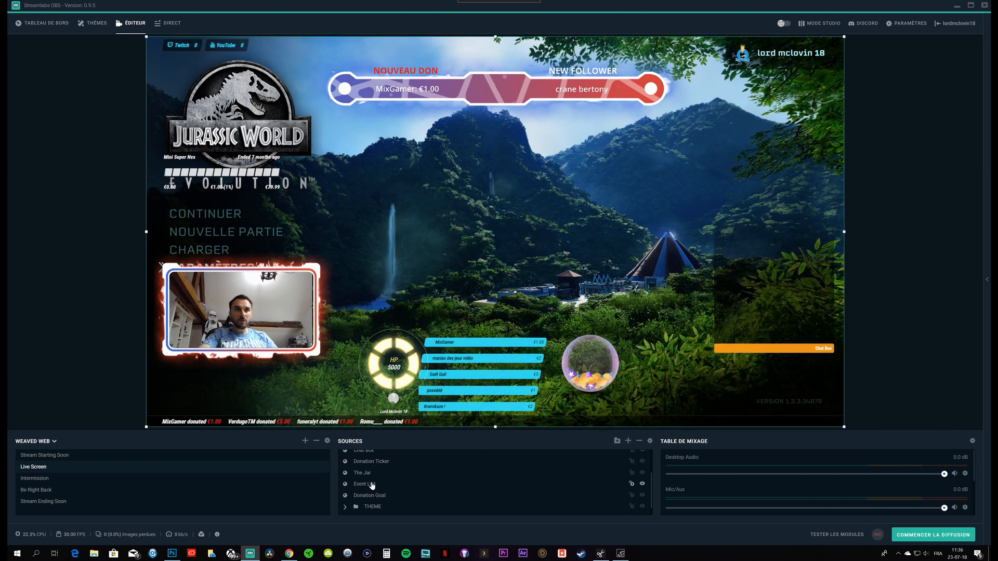
scroll(372, 486, "up", 2)
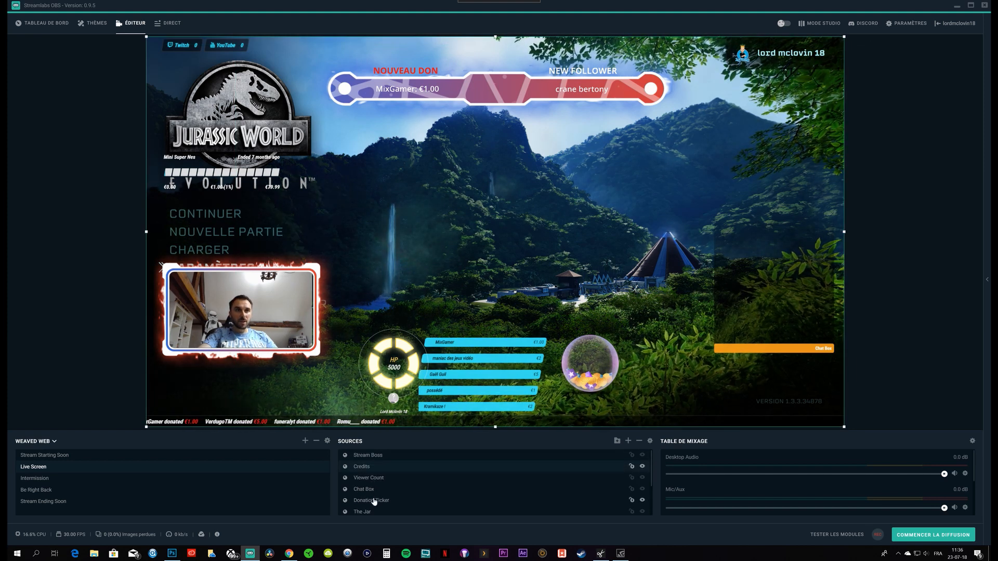
left_click(374, 500)
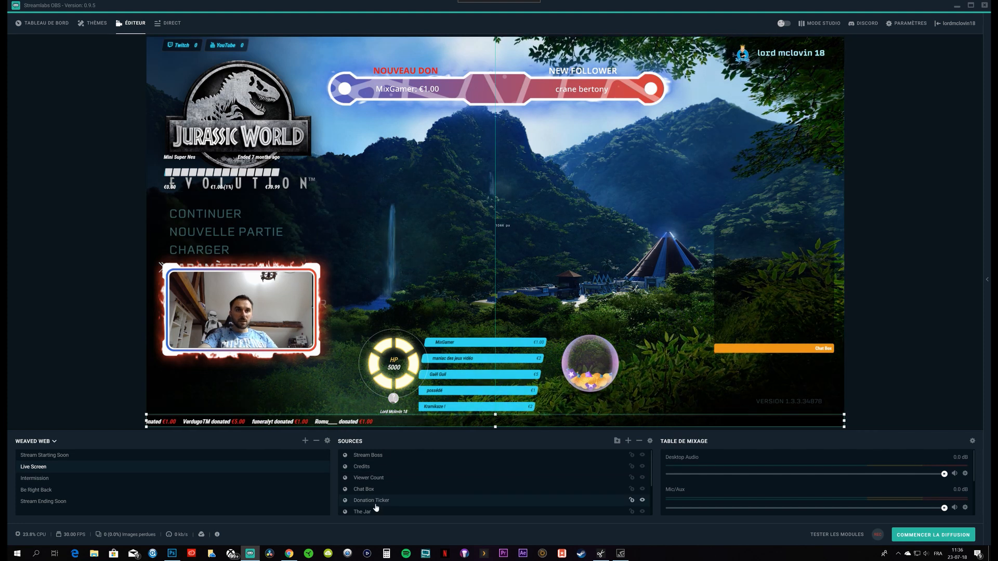
left_click(369, 456)
scroll(369, 499, "down", 2)
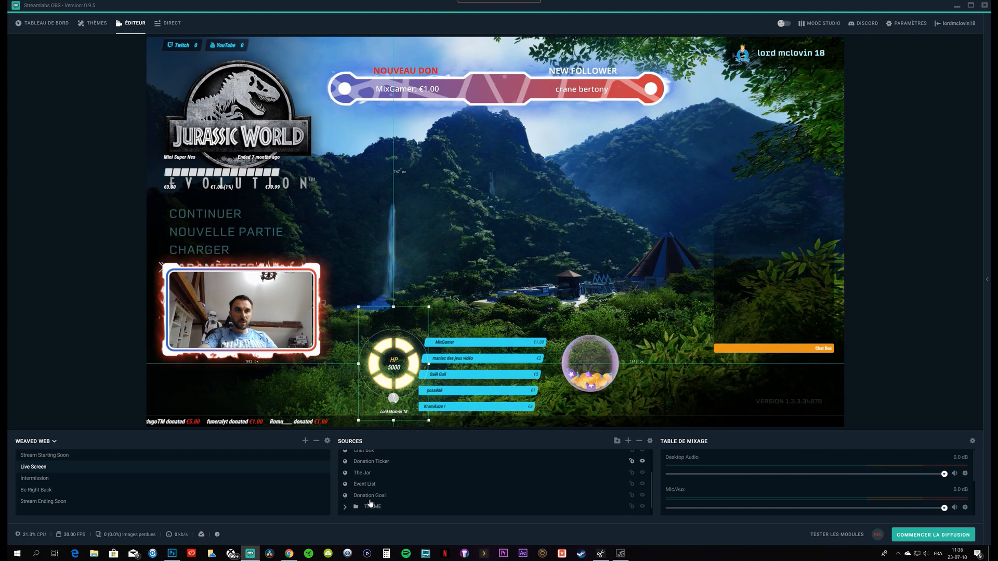
left_click(366, 473)
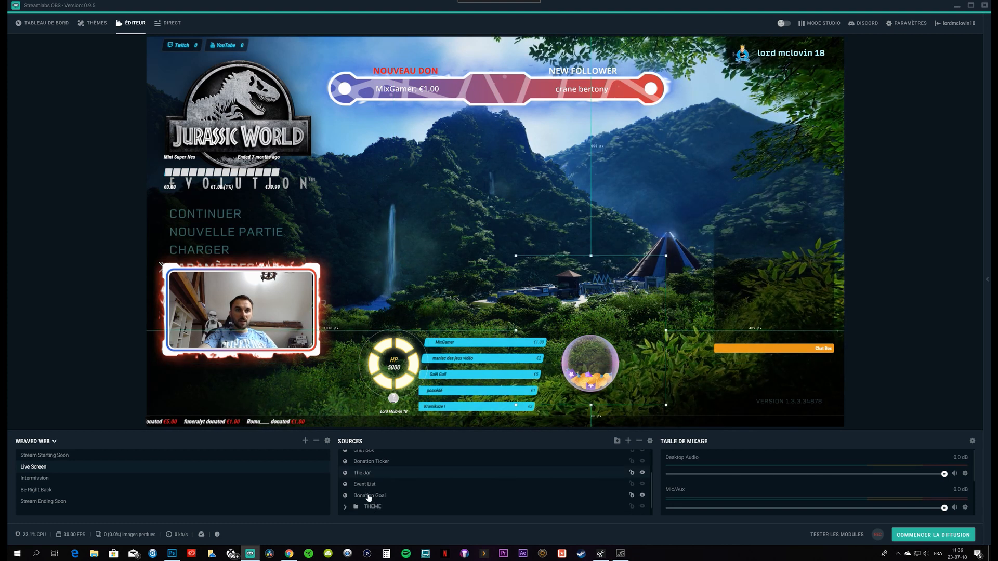
left_click(369, 496)
left_click_drag(254, 165, 583, 255)
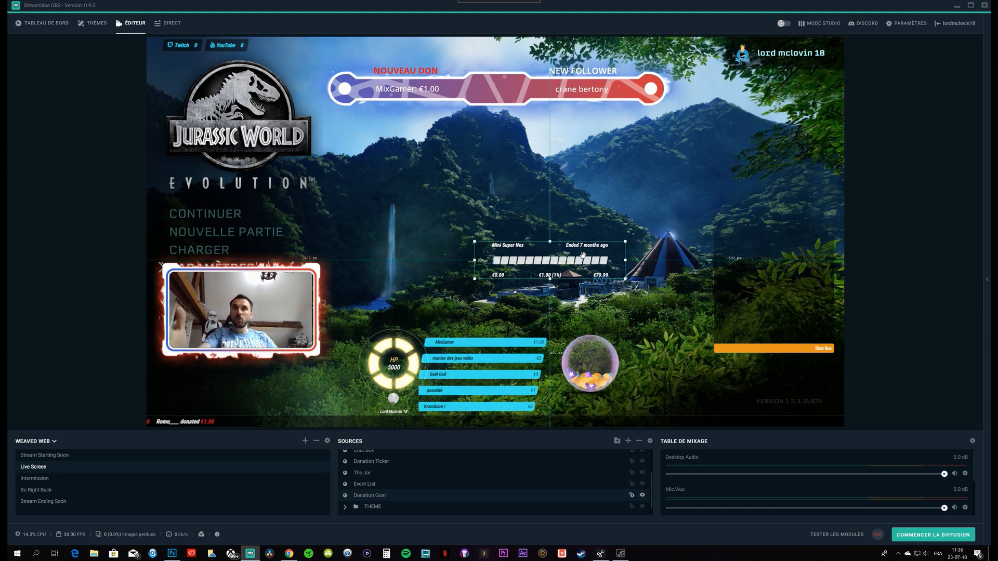
Move the Donation Goal to the scene's right edge, directly above the Chat Box
left_click_drag(568, 255, 772, 184)
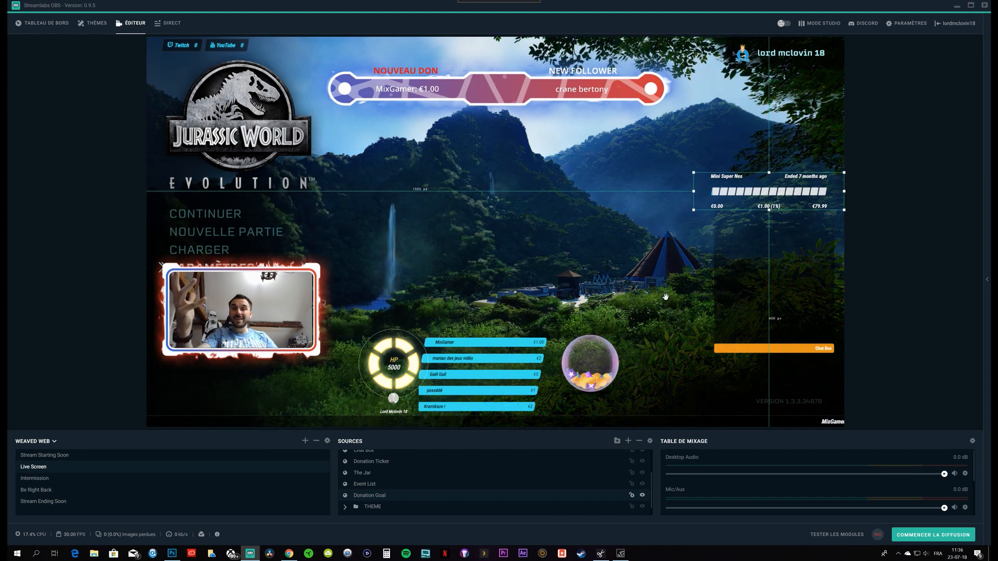
Run a test subscriber alert, check its placement over the central banner, and look through the scene's sources
left_click(837, 535)
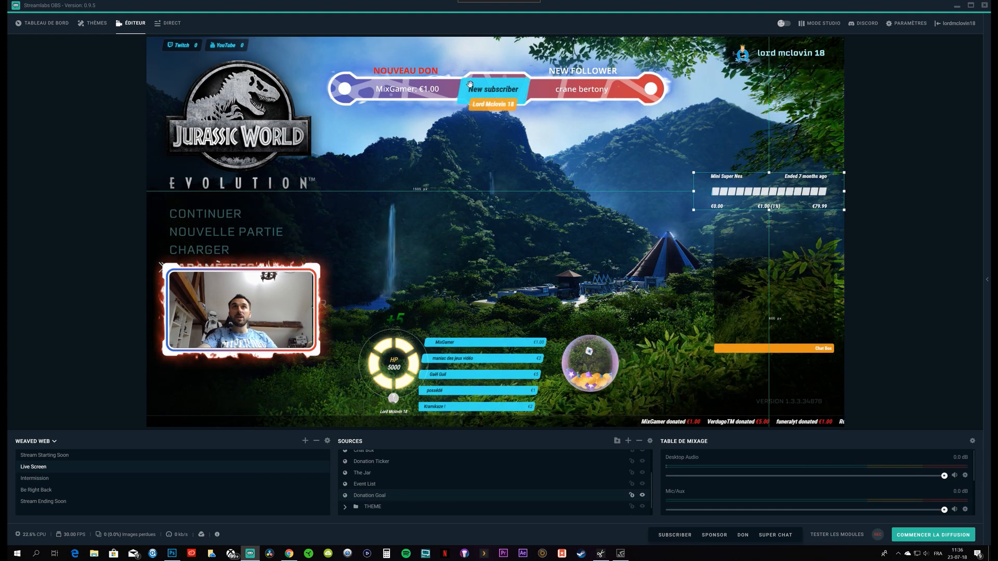
left_click(490, 127)
left_click_drag(489, 129, 490, 94)
scroll(366, 474, "up", 2)
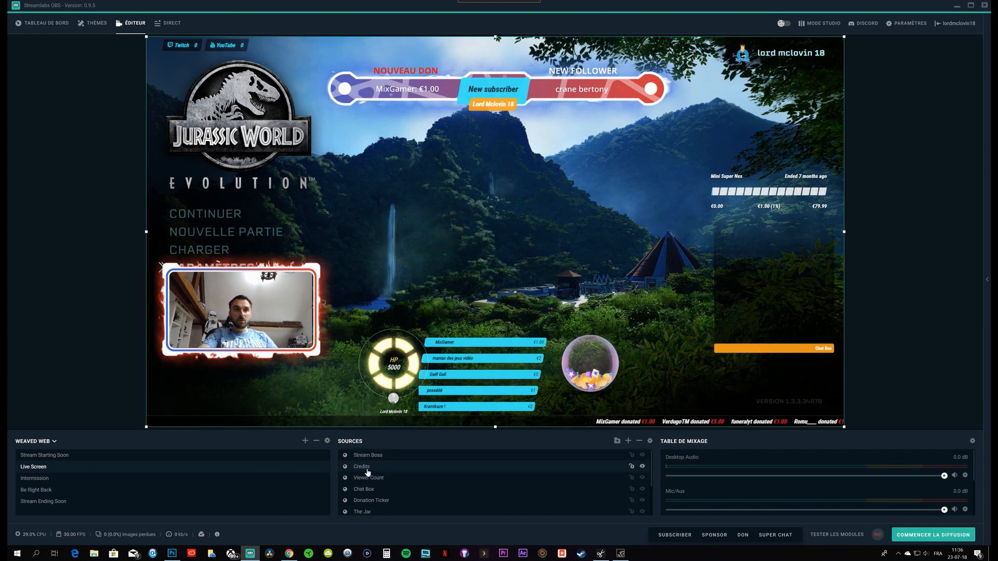
scroll(376, 487, "down", 3)
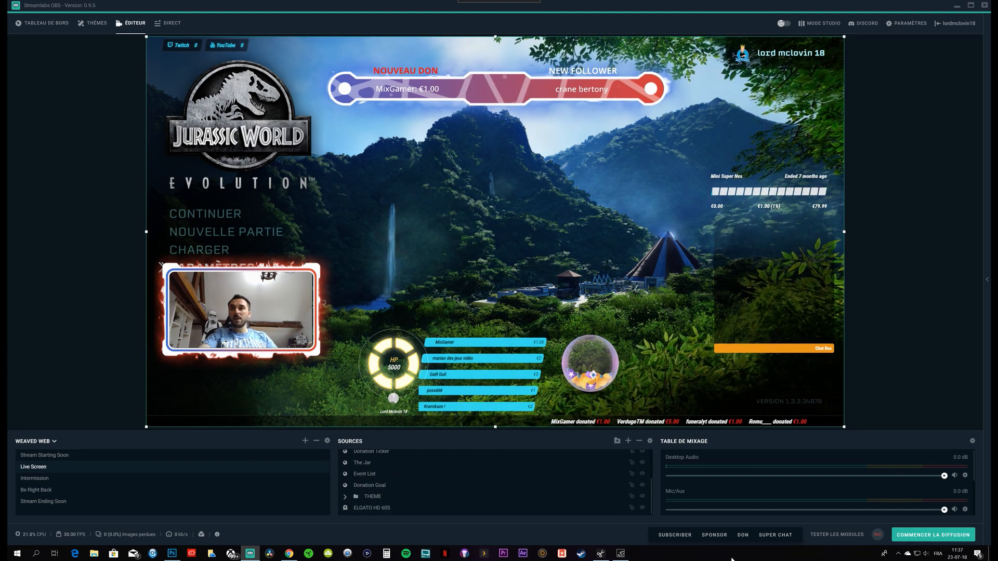
Trigger test sponsor, donation and Super Chat alerts to preview how the widgets react
left_click(715, 535)
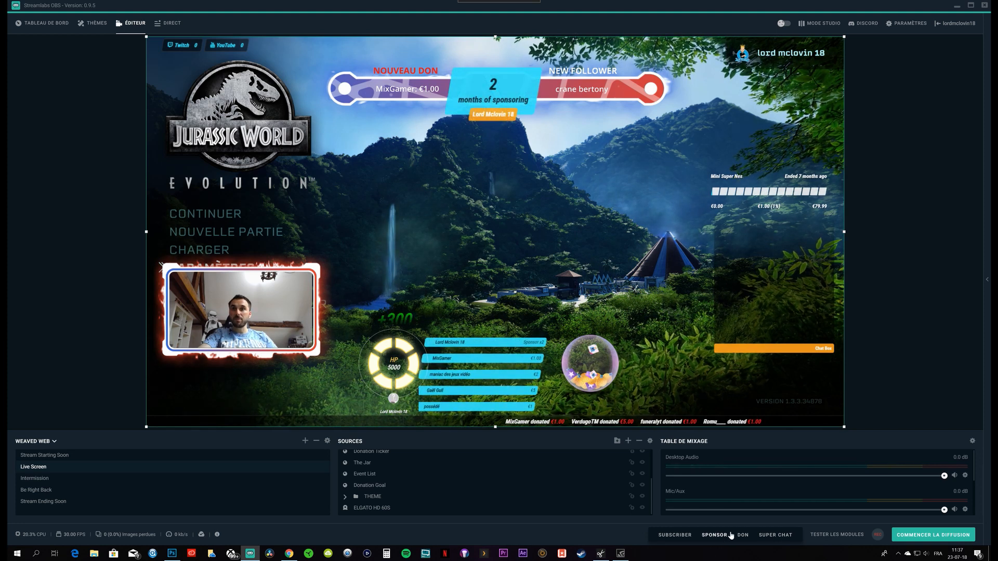
left_click(743, 534)
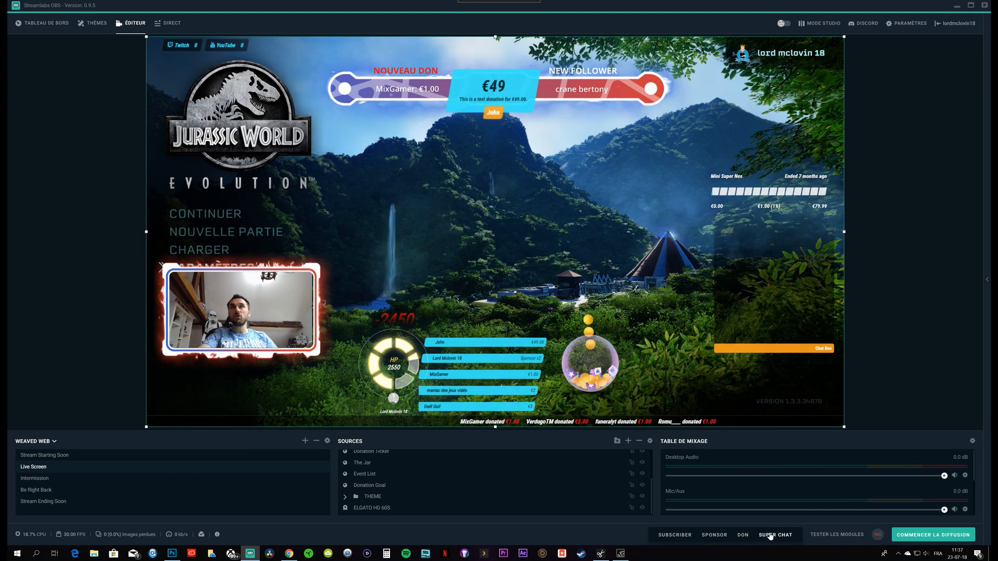
left_click(769, 536)
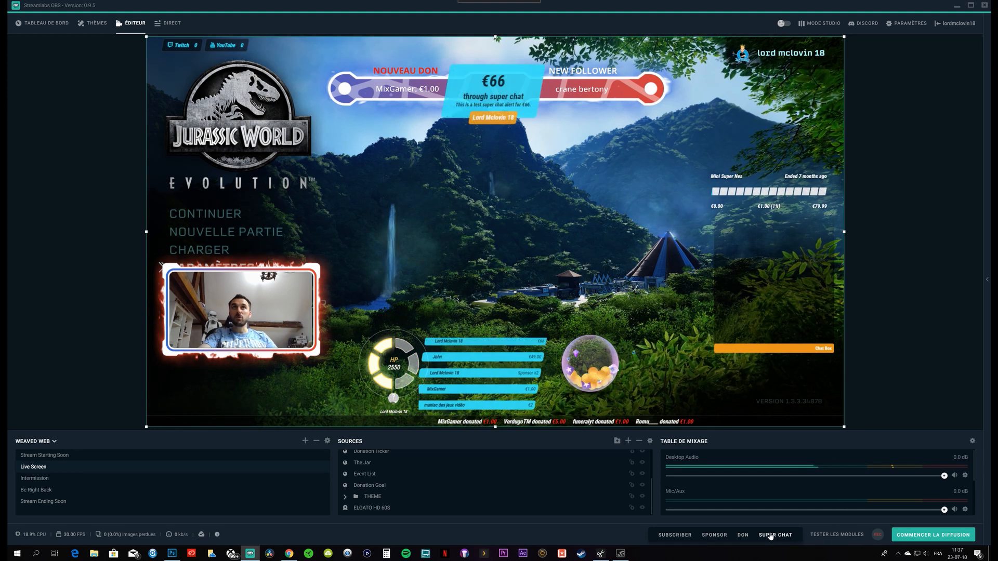